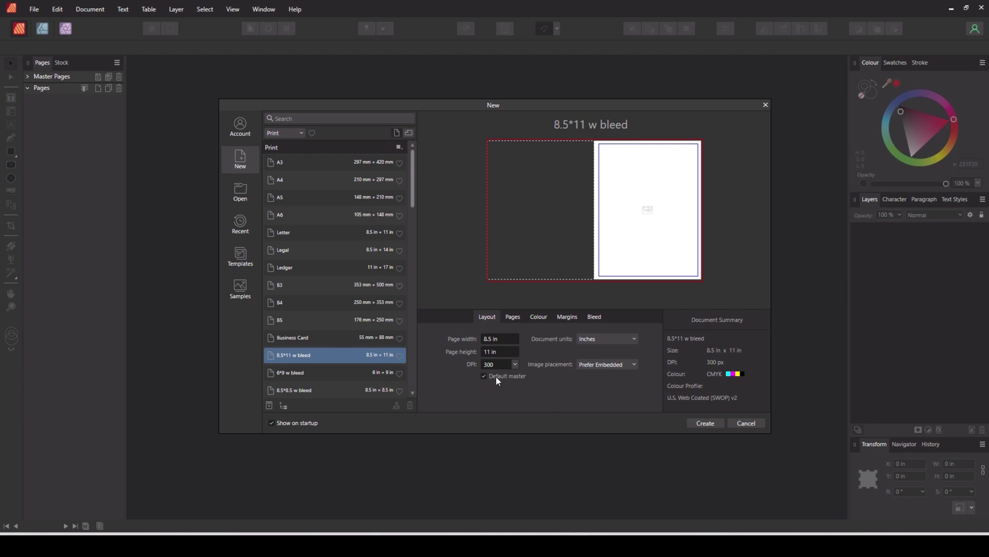
- Create a document from the "8.5*11 w bleed" preset and open its Master A page for editing
{"action": "left_click", "coordinate": [573, 322]}
{"action": "key", "text": "Return"}
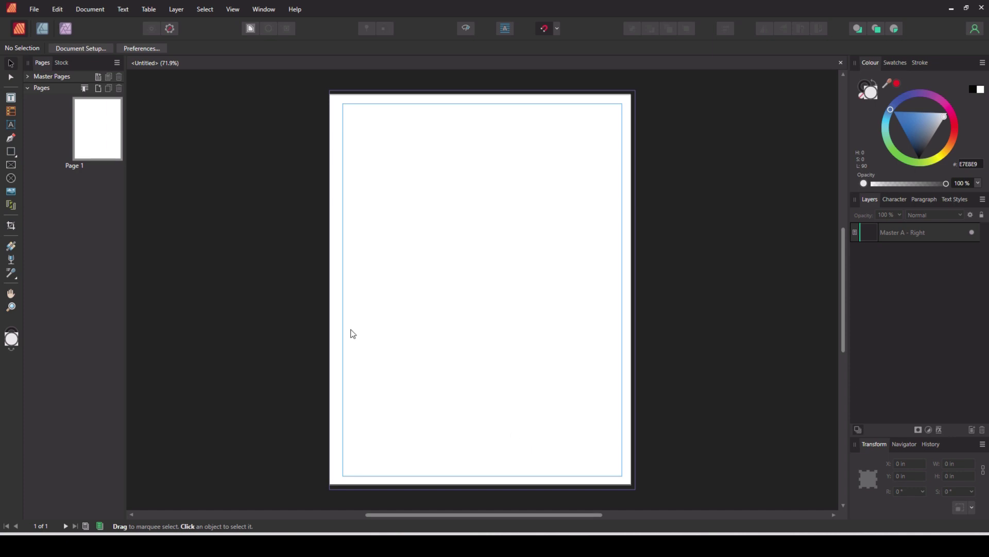
{"action": "left_click", "coordinate": [29, 86]}
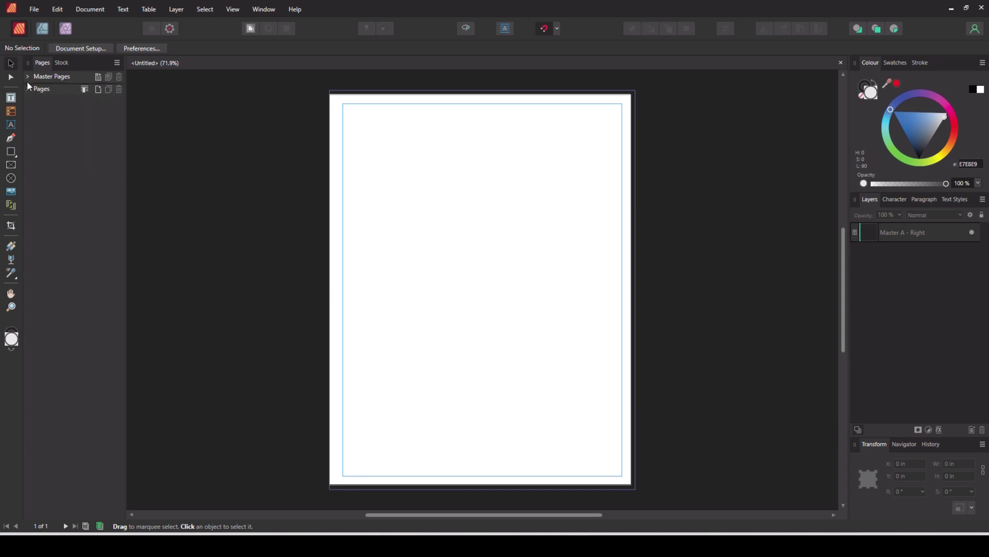
{"action": "double_click", "coordinate": [64, 118]}
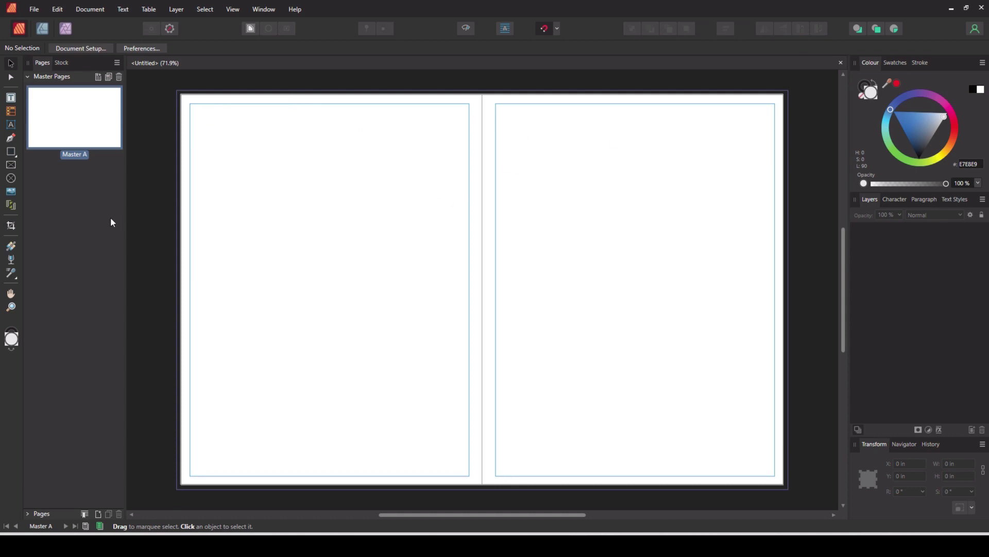
- Change Master A's page layout to Single in its spread properties
{"action": "right_click", "coordinate": [86, 122]}
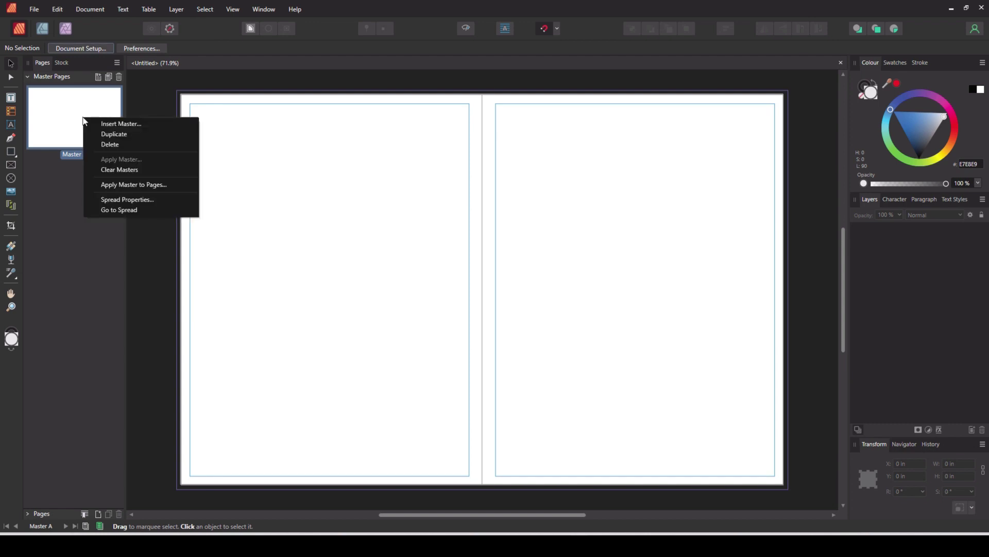
{"action": "left_click", "coordinate": [137, 199]}
{"action": "left_click", "coordinate": [457, 288]}
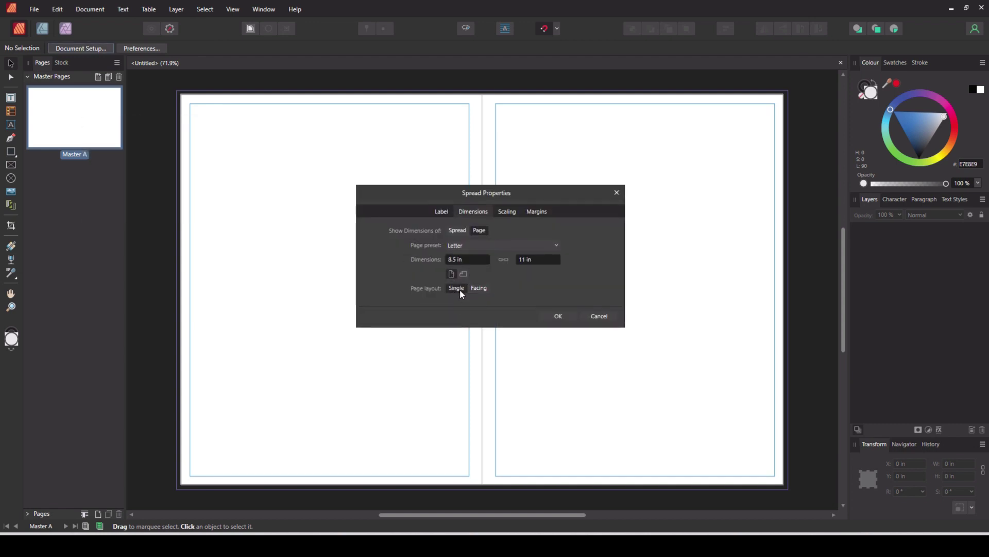
{"action": "left_click", "coordinate": [561, 315]}
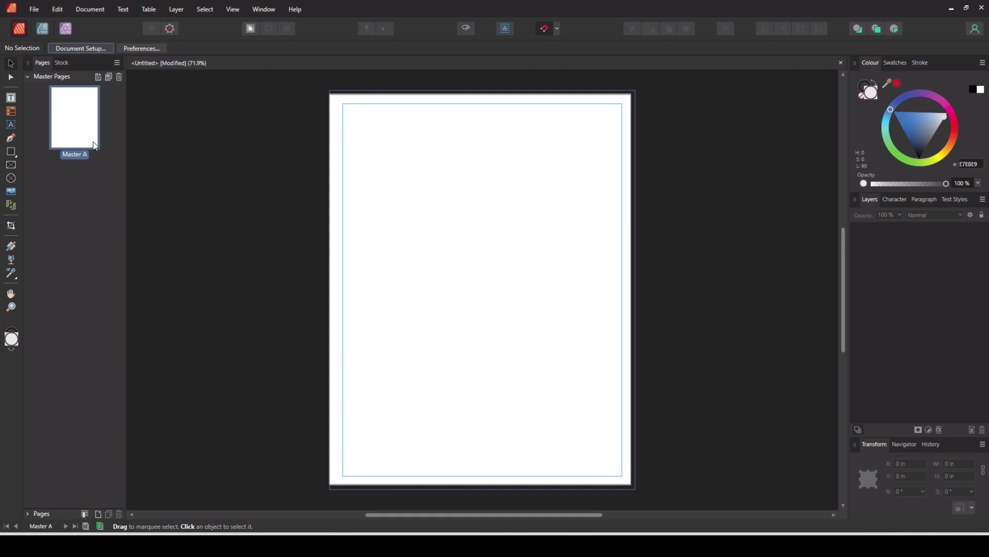
- Draw a polygon about 2.76 in wide and high on the upper part of the master page and set it to 6 sides
{"action": "left_click", "coordinate": [15, 155]}
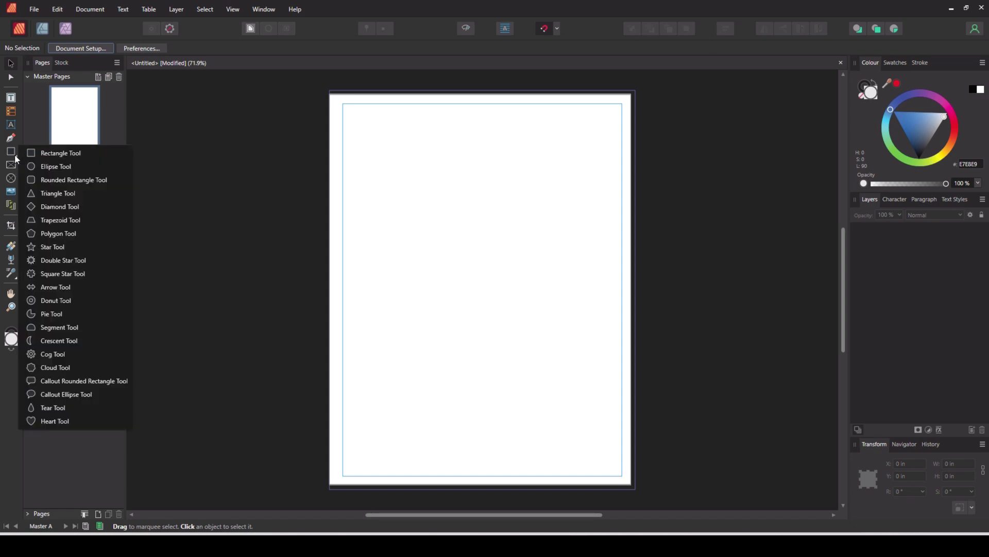
{"action": "left_click", "coordinate": [61, 234]}
{"action": "left_click_drag", "start_coordinate": [407, 184], "coordinate": [505, 281]}
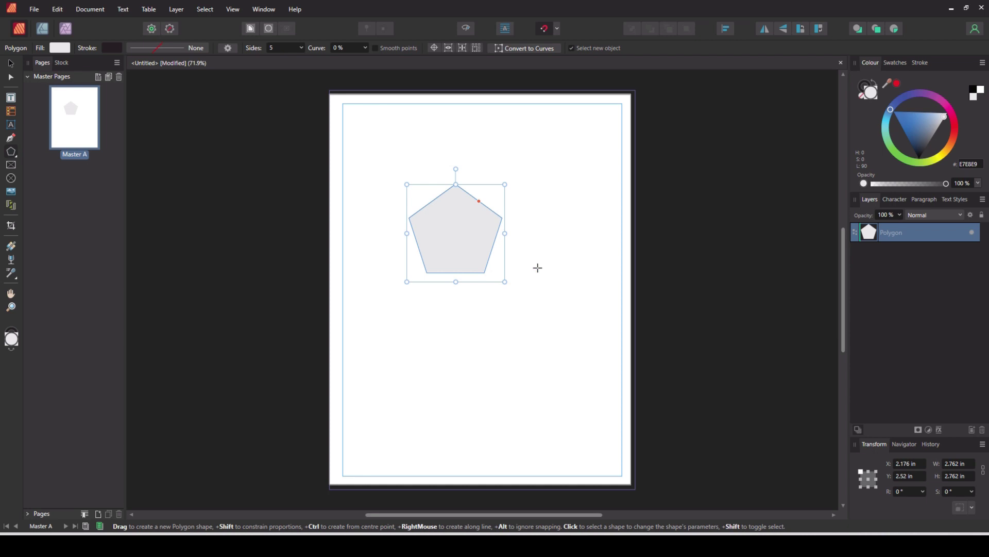
{"action": "scroll", "coordinate": [288, 50], "scroll_direction": "up", "scroll_amount": 1}
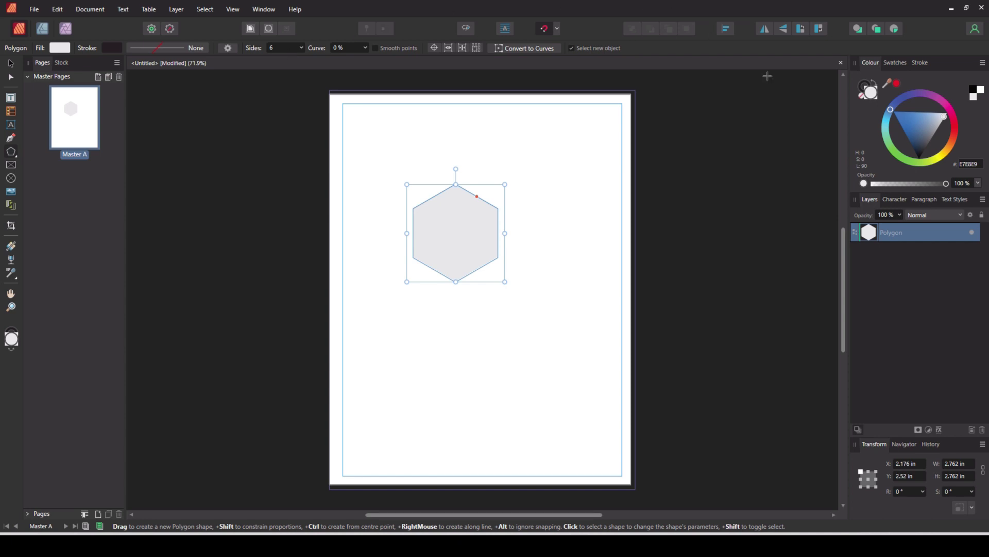
- Remove the hexagon's fill and give it a 0.2 pt dark stroke
{"action": "left_click", "coordinate": [861, 96]}
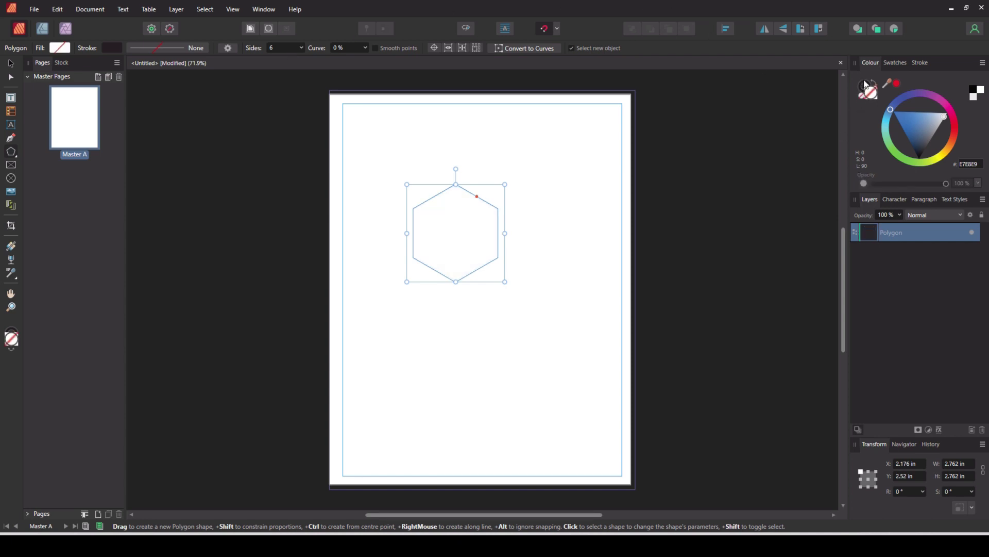
{"action": "left_click", "coordinate": [866, 85]}
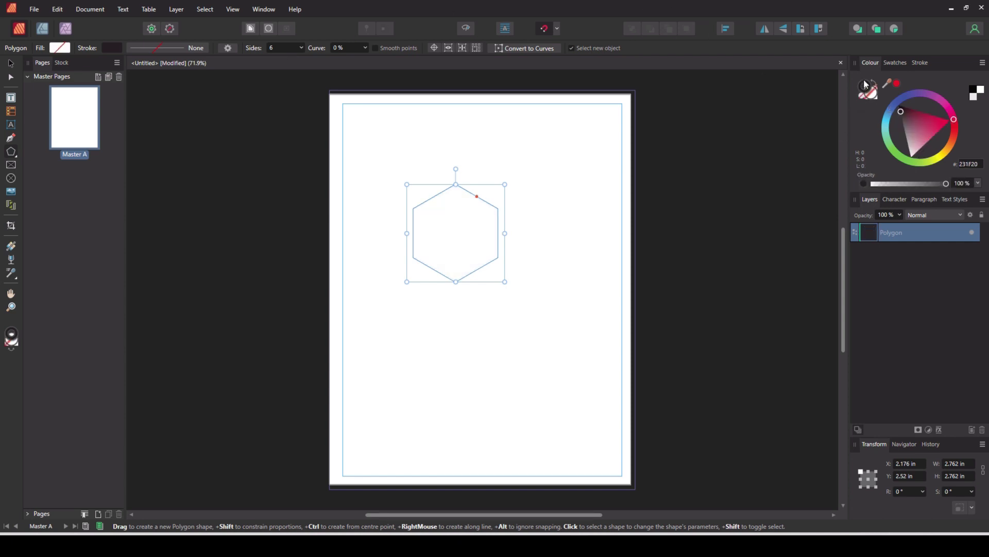
{"action": "left_click", "coordinate": [153, 50]}
{"action": "left_click", "coordinate": [531, 398]}
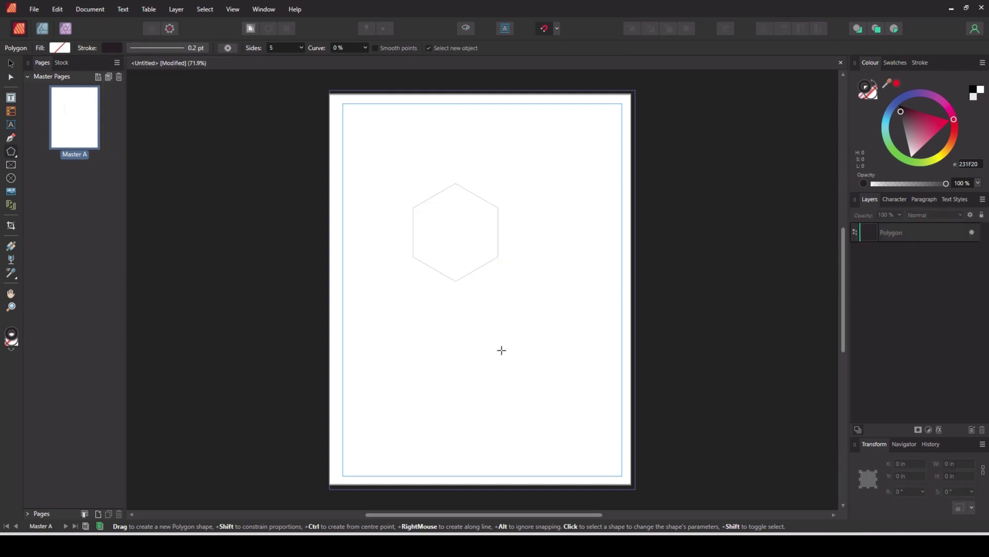
{"action": "key", "text": "v"}
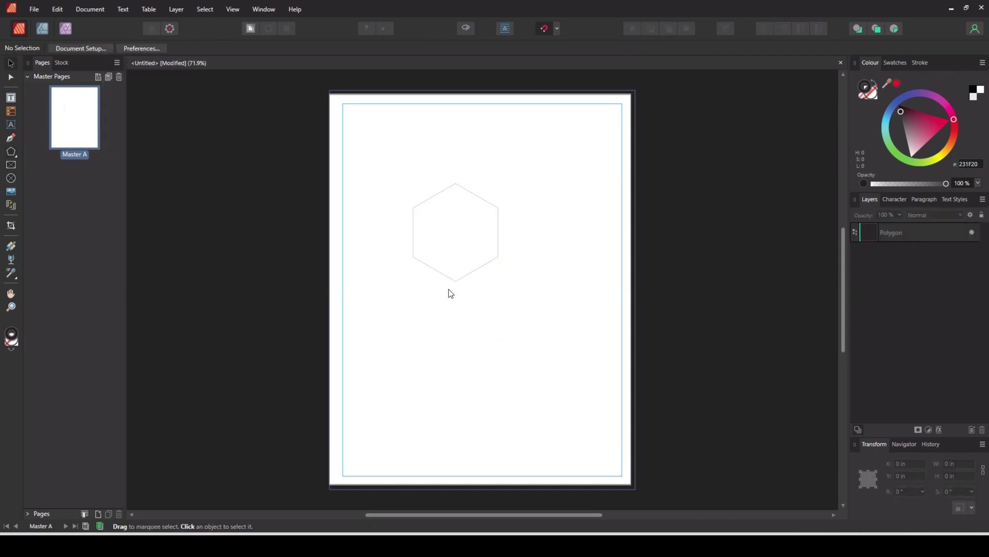
{"action": "left_click", "coordinate": [448, 195]}
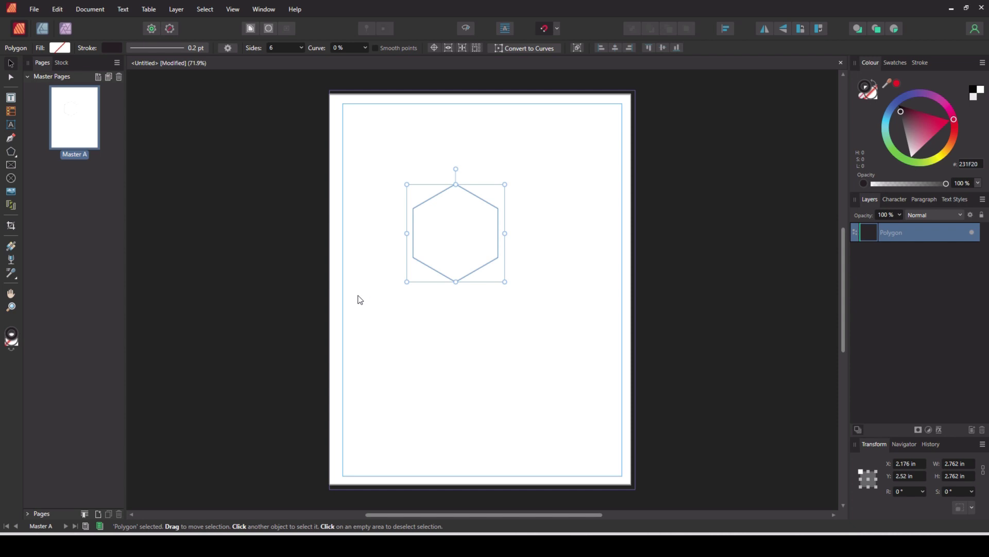
- Draw a square below the hexagon with the Rectangle Tool and set its size to 0.5 in by 0.5 in
{"action": "left_click", "coordinate": [15, 154]}
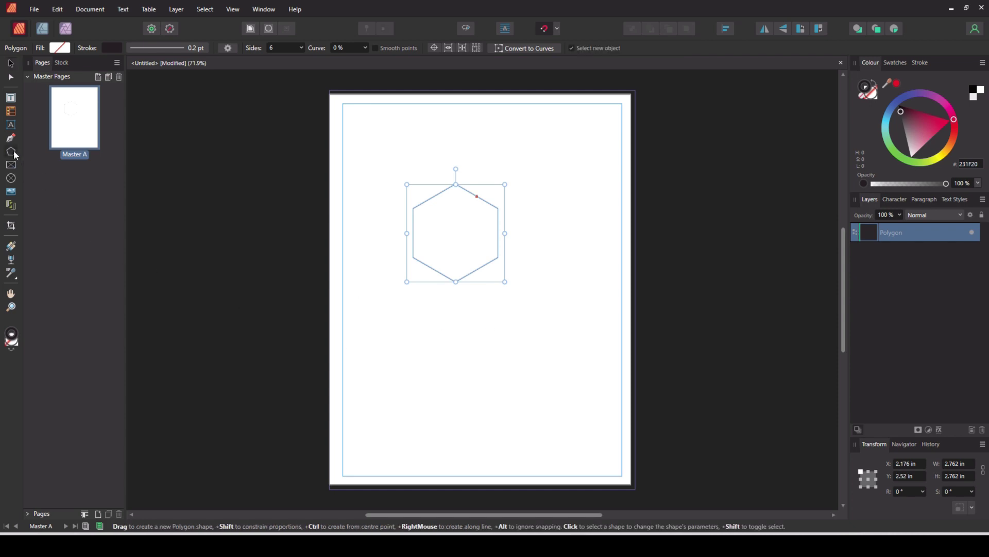
{"action": "left_click", "coordinate": [18, 160]}
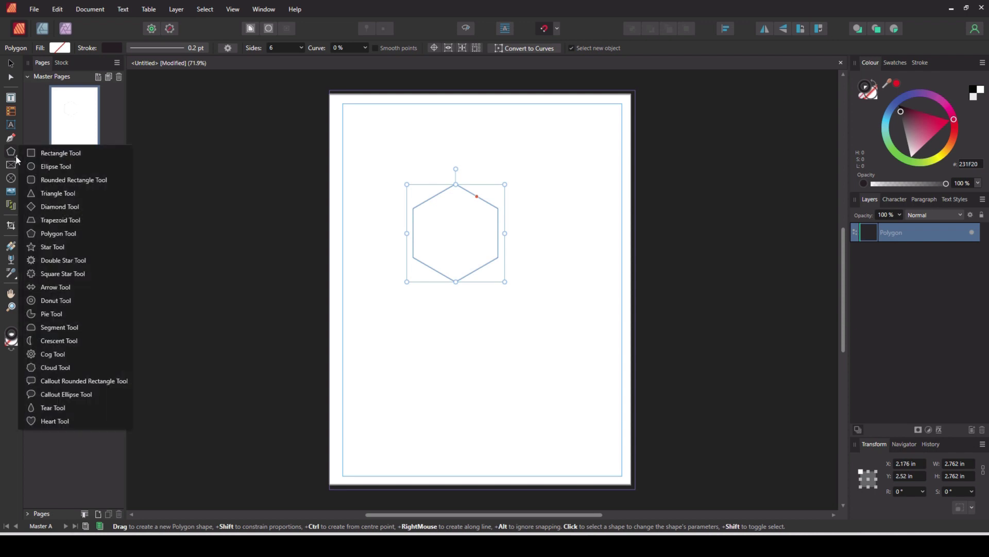
{"action": "left_click", "coordinate": [41, 154]}
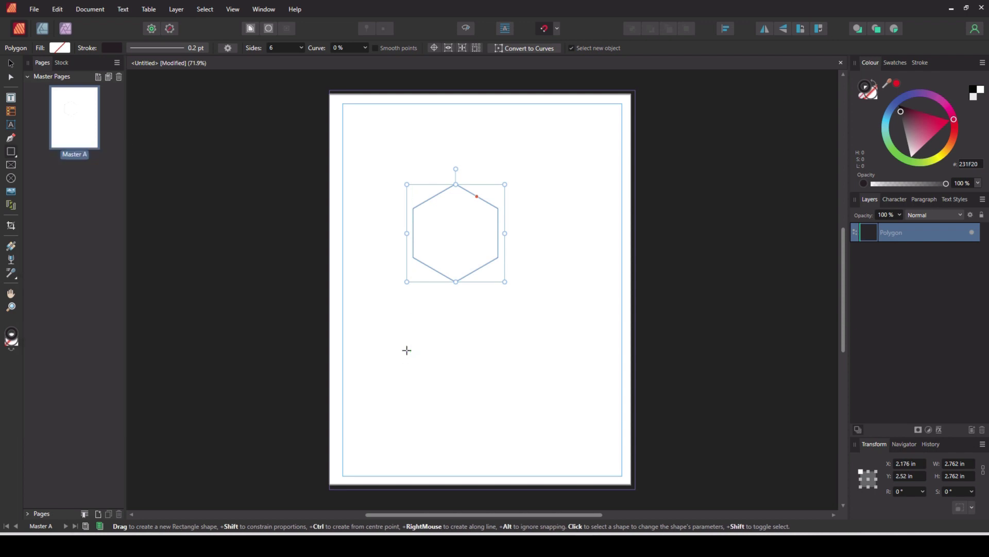
{"action": "left_click_drag", "start_coordinate": [413, 318], "coordinate": [508, 422]}
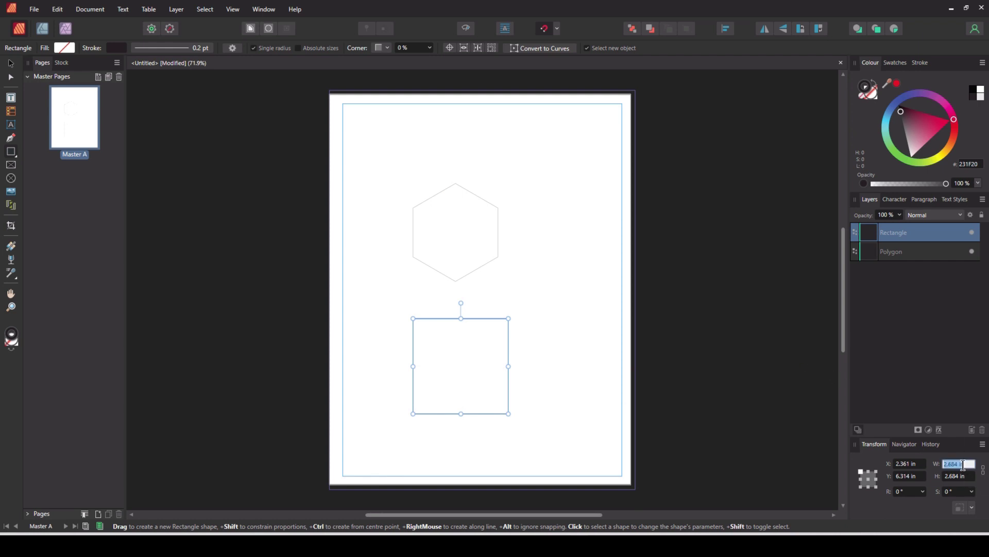
{"action": "key", "text": "BackSpace"}
{"action": "type", "text": ".5"}
{"action": "key", "text": "Return"}
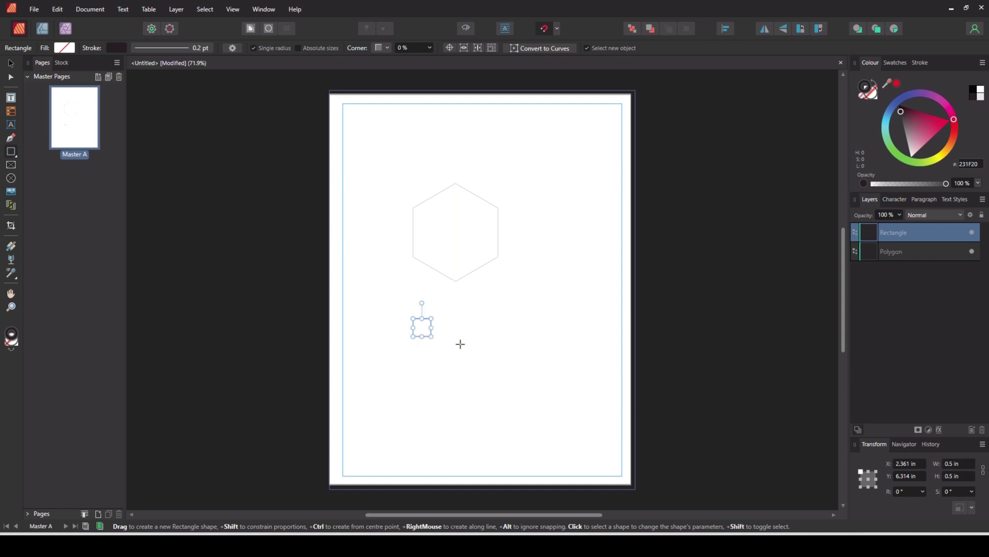
- Shrink the hexagon to about 1.15 in by 1.08 in and move it over the small square, centred on it
{"action": "key", "text": "v"}
{"action": "left_click", "coordinate": [428, 267]}
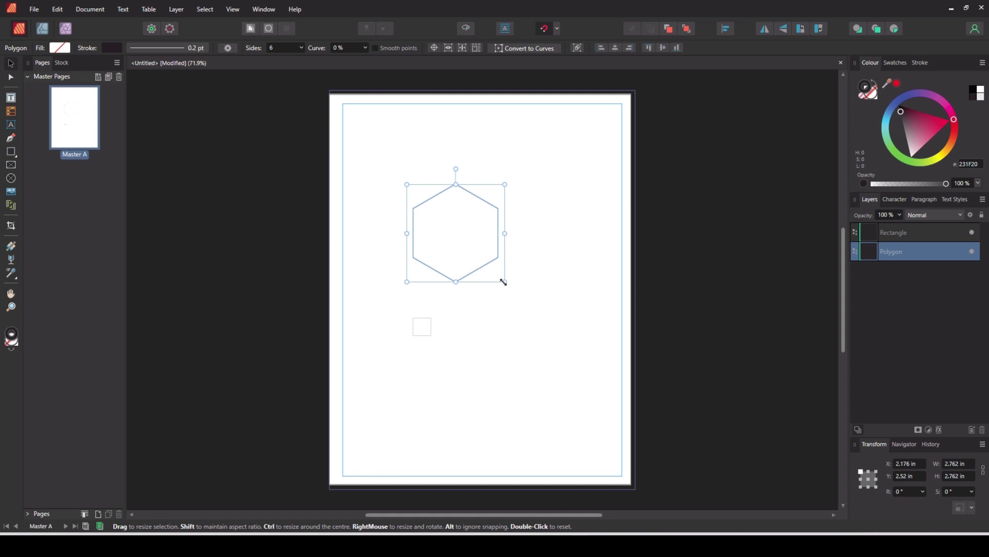
{"action": "left_click_drag", "start_coordinate": [506, 282], "coordinate": [447, 220]}
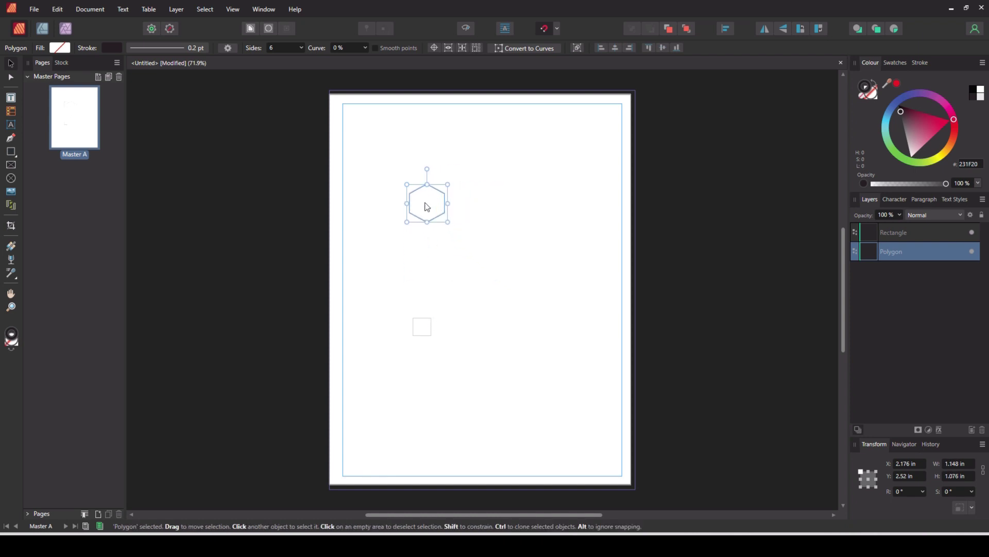
{"action": "scroll", "coordinate": [423, 345], "scroll_direction": "up", "scroll_amount": 3}
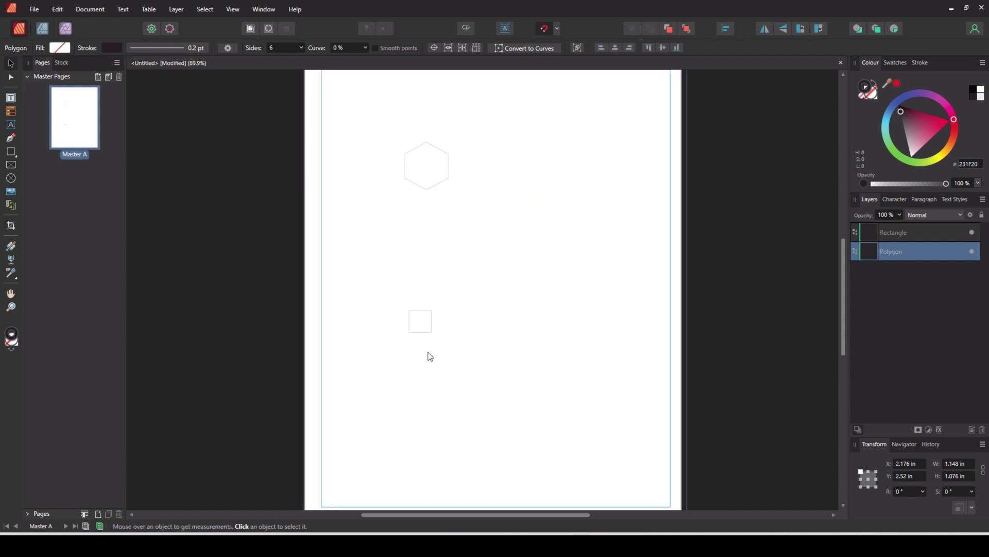
{"action": "left_click_drag", "start_coordinate": [428, 124], "coordinate": [421, 325]}
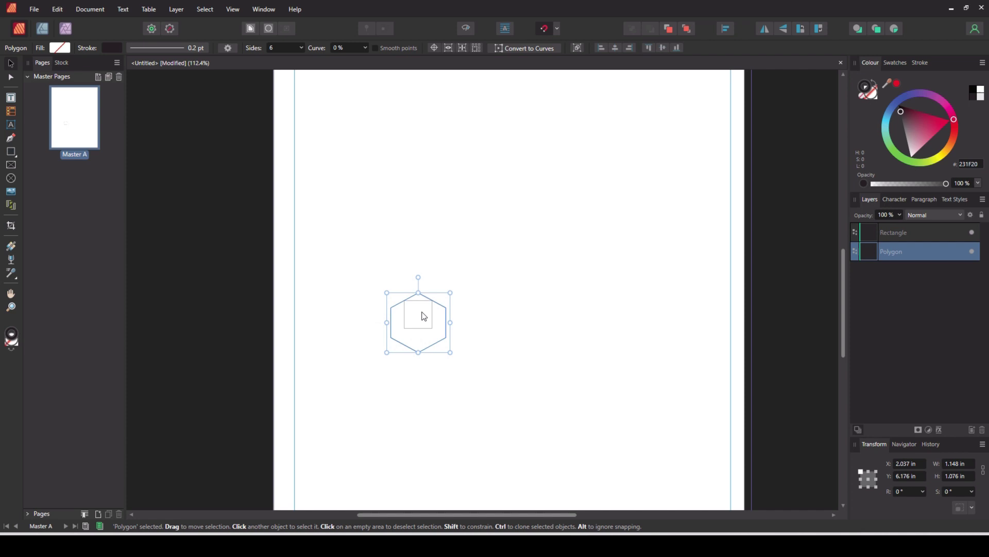
- Resize the hexagon vertically so its top and bottom points snap to the square's edges, 0.5 in high
{"action": "scroll", "coordinate": [422, 304], "scroll_direction": "up", "scroll_amount": 5}
{"action": "scroll", "coordinate": [422, 305], "scroll_direction": "up", "scroll_amount": 2}
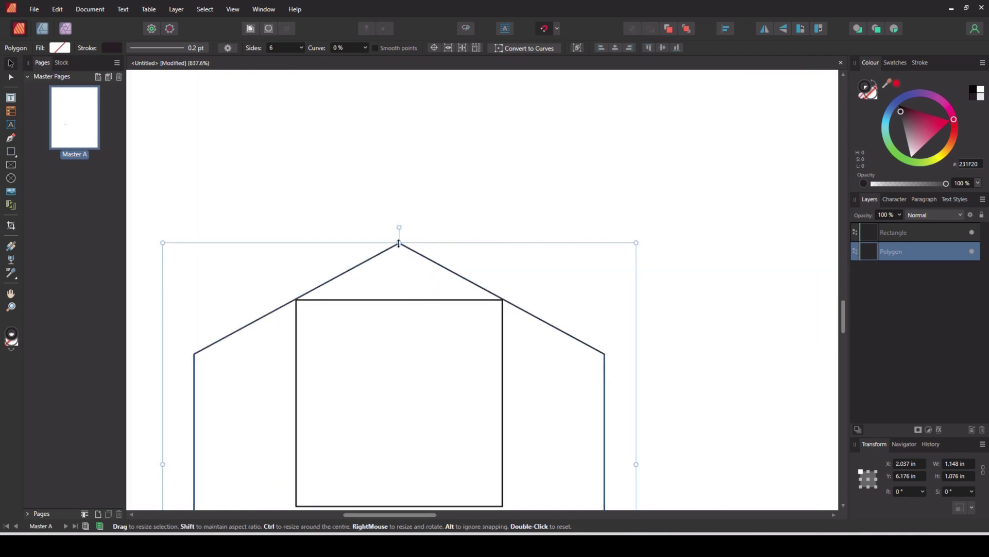
{"action": "left_click_drag", "start_coordinate": [399, 243], "coordinate": [396, 300]}
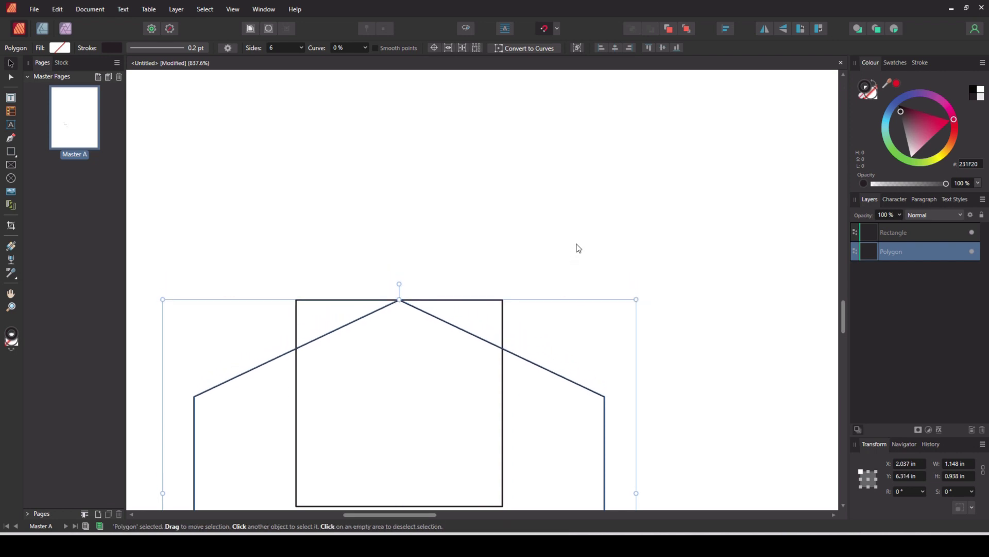
{"action": "scroll", "coordinate": [579, 243], "scroll_direction": "down", "scroll_amount": 5}
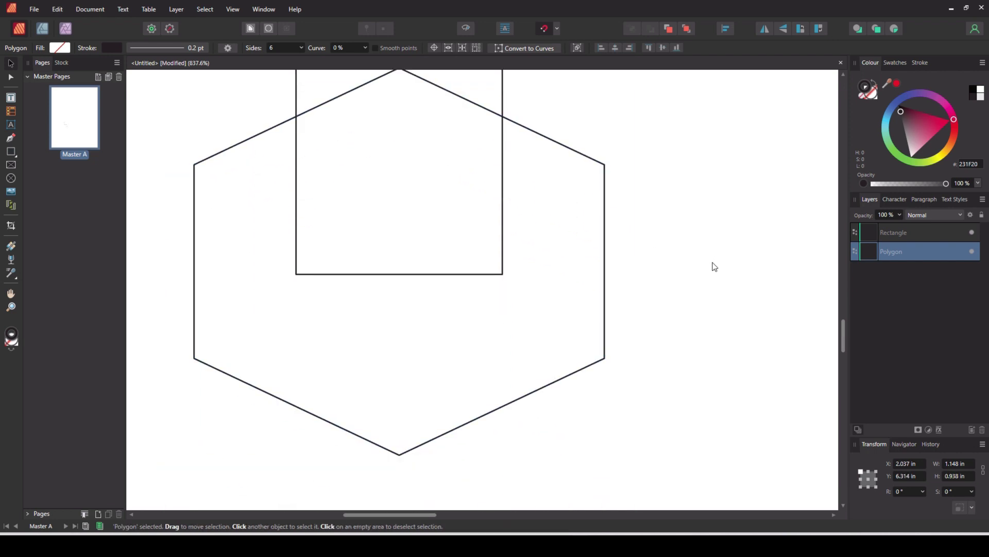
{"action": "left_click_drag", "start_coordinate": [399, 423], "coordinate": [401, 244]}
{"action": "scroll", "coordinate": [680, 289], "scroll_direction": "up", "scroll_amount": 2}
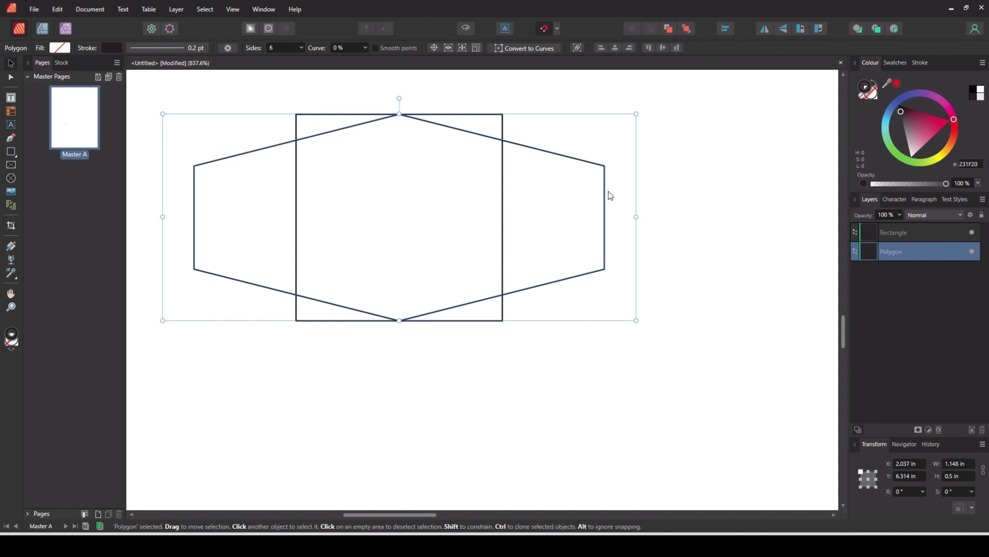
- Narrow the hexagon to about 0.576 in so its vertical sides line up with the square's left and right sides
{"action": "left_click_drag", "start_coordinate": [637, 216], "coordinate": [528, 199]}
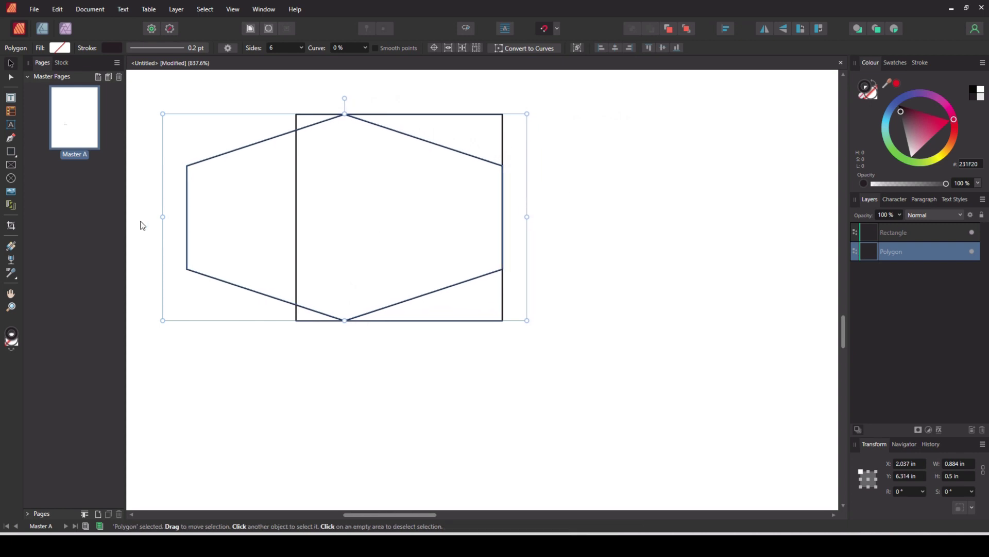
{"action": "left_click_drag", "start_coordinate": [163, 216], "coordinate": [281, 201]}
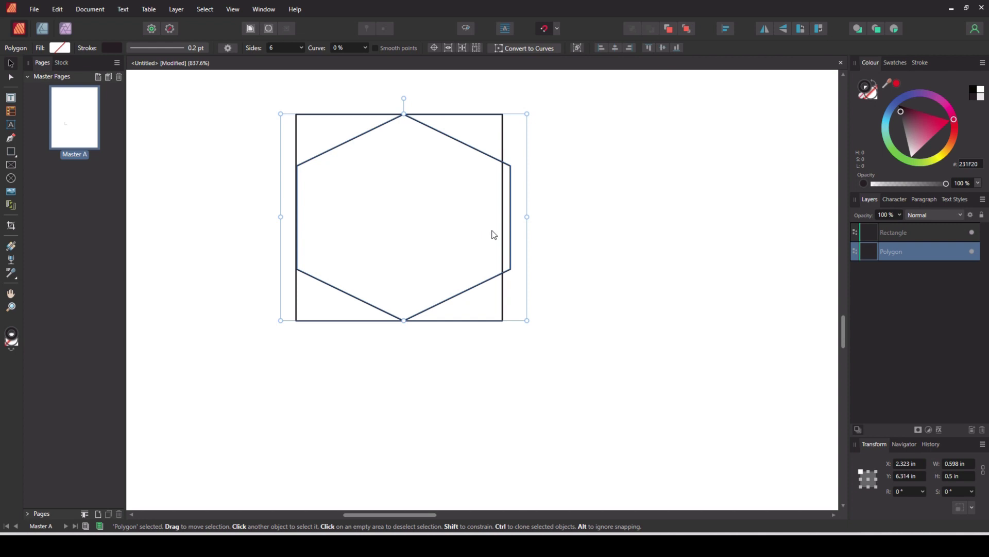
{"action": "left_click_drag", "start_coordinate": [526, 216], "coordinate": [521, 218]}
{"action": "scroll", "coordinate": [531, 227], "scroll_direction": "up", "scroll_amount": 5}
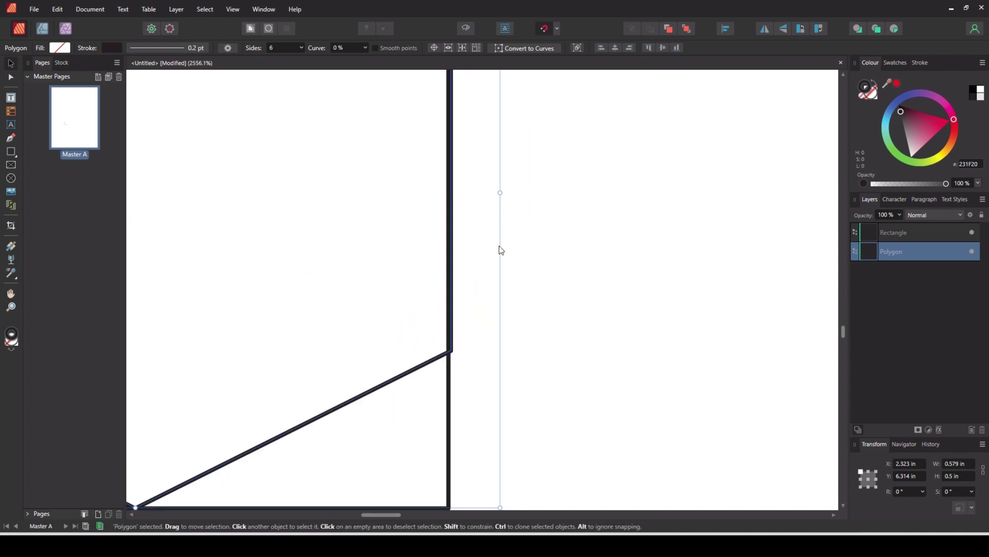
{"action": "left_click_drag", "start_coordinate": [500, 192], "coordinate": [497, 192]}
{"action": "scroll", "coordinate": [492, 216], "scroll_direction": "down", "scroll_amount": 4}
{"action": "scroll", "coordinate": [342, 282], "scroll_direction": "up", "scroll_amount": 3}
{"action": "scroll", "coordinate": [608, 265], "scroll_direction": "down", "scroll_amount": 4}
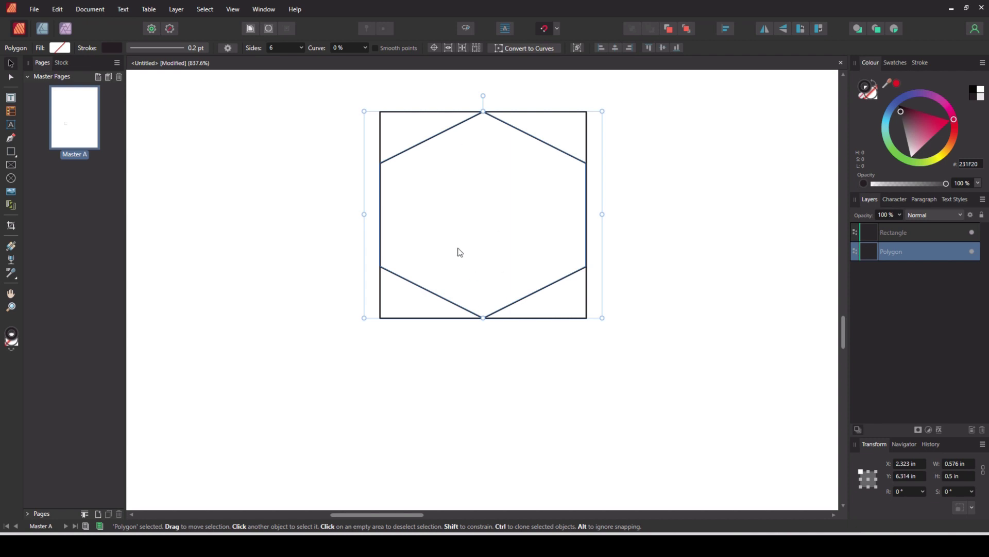
- Delete the square used as a sizing guide, keeping only the hexagon
{"action": "left_click", "coordinate": [564, 319]}
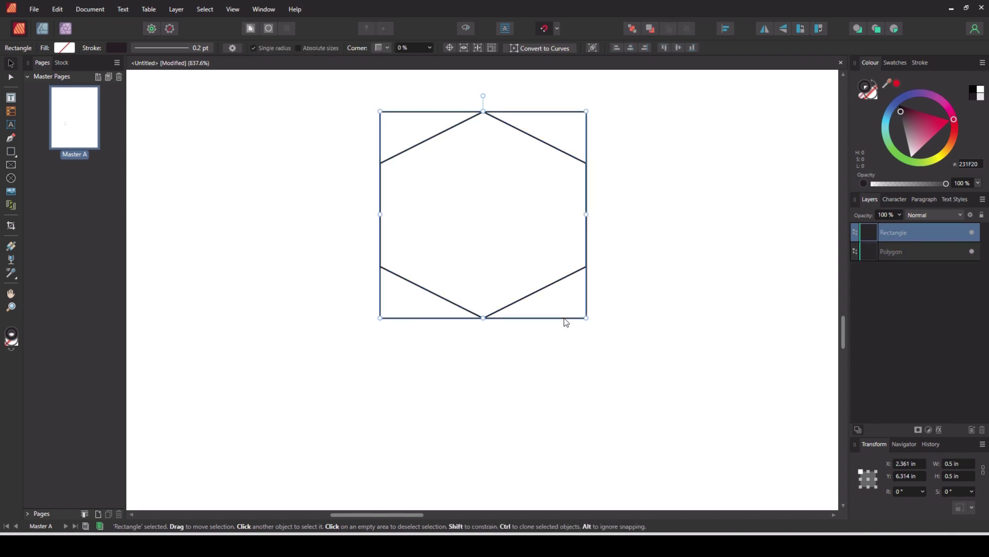
{"action": "key", "text": "Delete"}
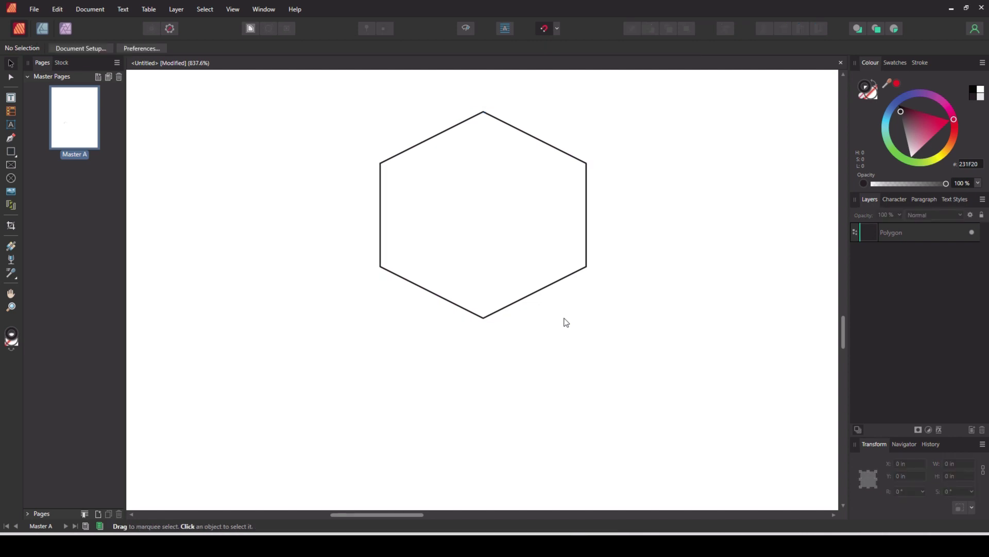
{"action": "scroll", "coordinate": [656, 194], "scroll_direction": "down", "scroll_amount": 5}
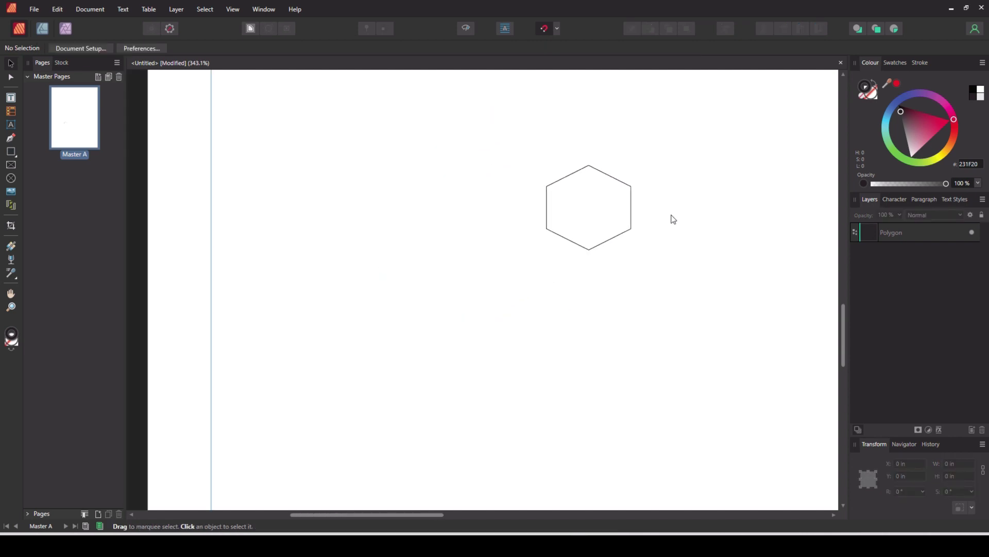
{"action": "scroll", "coordinate": [704, 260], "scroll_direction": "down", "scroll_amount": 1}
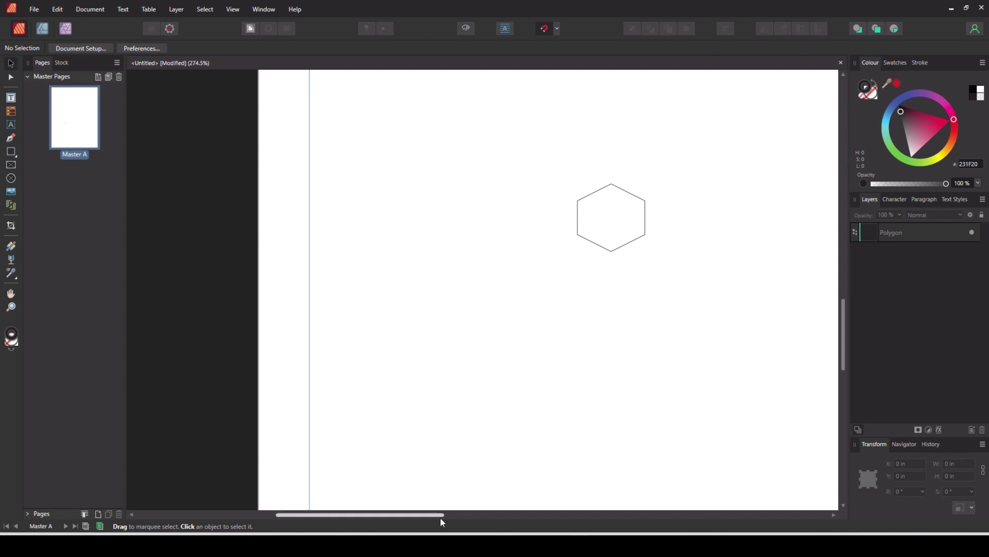
- Move the hexagon to the page's top-left corner so that it is centred exactly on the corner point
{"action": "left_click_drag", "start_coordinate": [436, 515], "coordinate": [505, 516]}
{"action": "scroll", "coordinate": [638, 293], "scroll_direction": "down", "scroll_amount": 8}
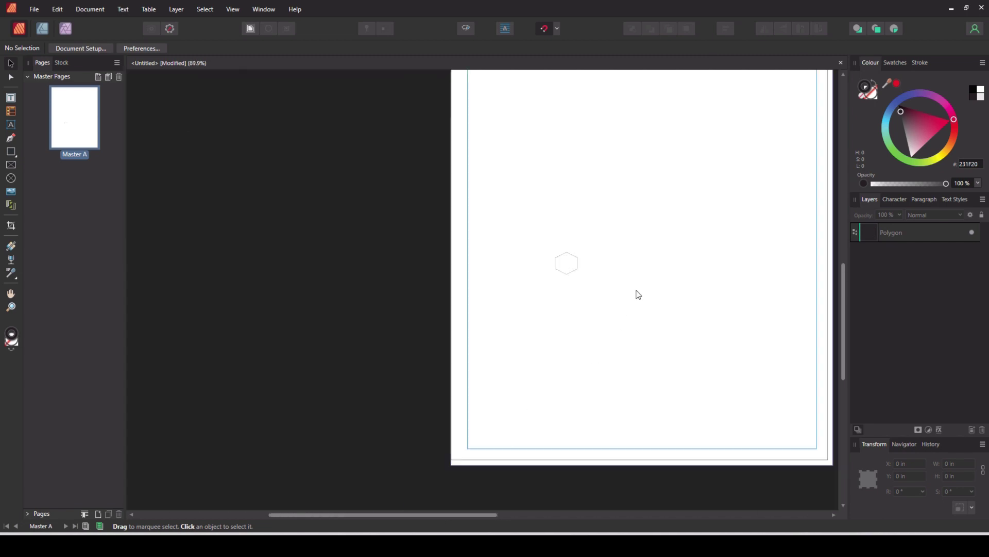
{"action": "scroll", "coordinate": [705, 284], "scroll_direction": "up", "scroll_amount": 2}
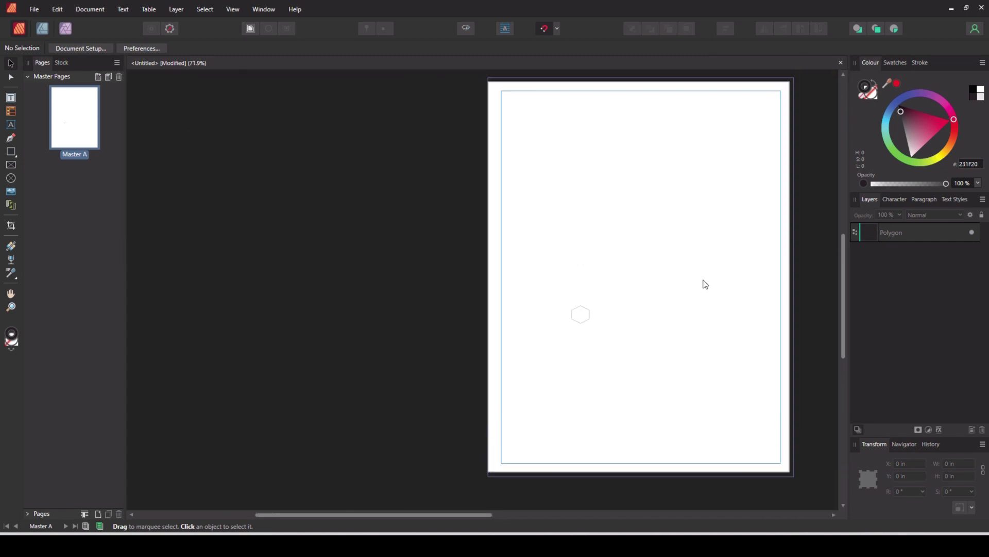
{"action": "left_click_drag", "start_coordinate": [554, 288], "coordinate": [608, 349]}
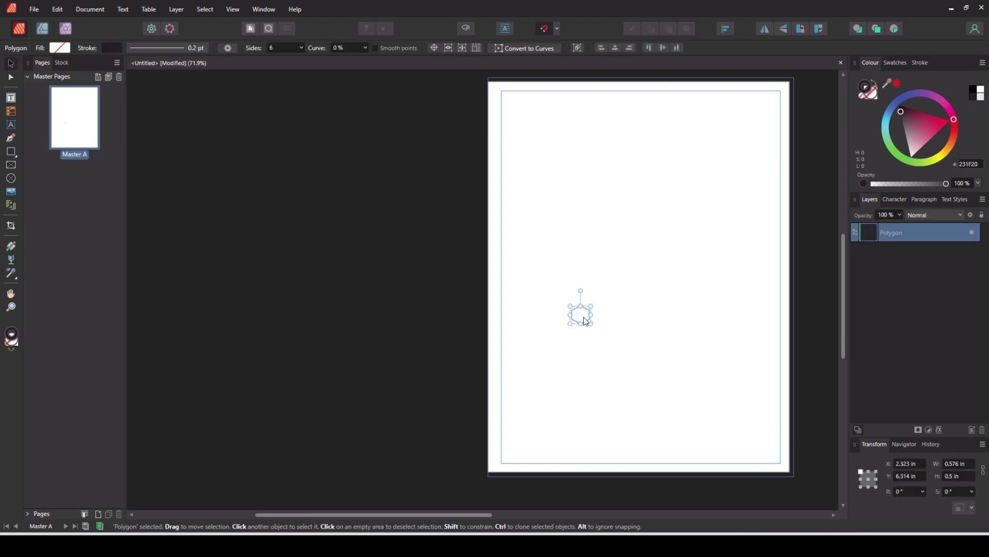
{"action": "left_click_drag", "start_coordinate": [585, 317], "coordinate": [493, 100]}
- Place a copy of the hexagon directly to its right, level with it and with the vertical sides touching, at X 0.211 in
{"action": "scroll", "coordinate": [497, 103], "scroll_direction": "up", "scroll_amount": 1}
{"action": "scroll", "coordinate": [524, 122], "scroll_direction": "up", "scroll_amount": 3}
{"action": "scroll", "coordinate": [517, 130], "scroll_direction": "up", "scroll_amount": 5}
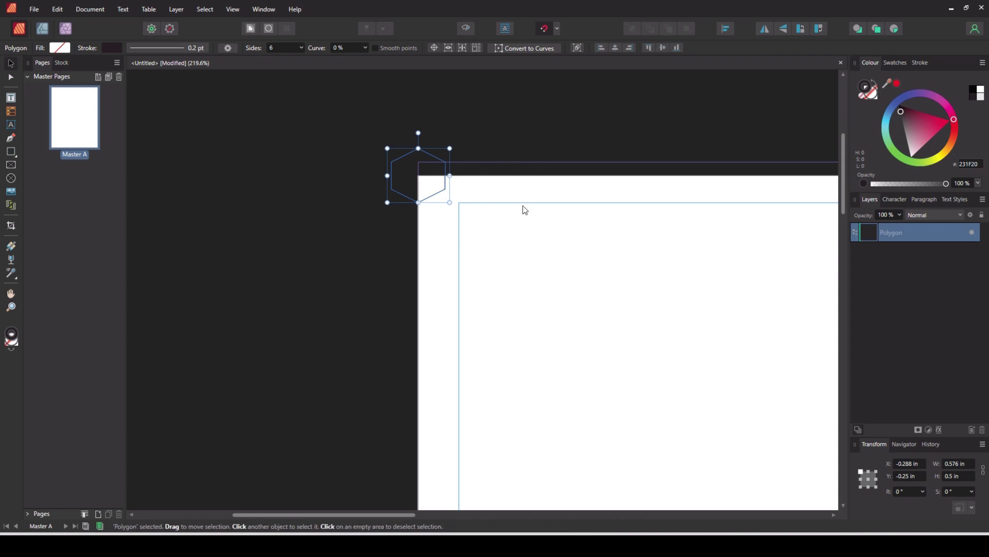
{"action": "left_click_drag", "start_coordinate": [433, 190], "coordinate": [485, 181]}
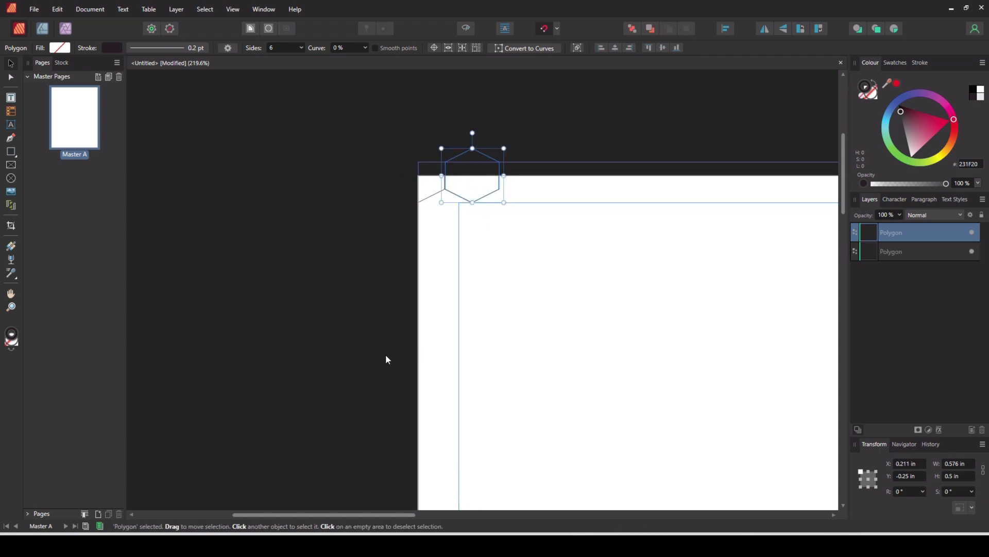
- Repeat the offset duplication of the hexagon until the row runs across the page top and past the right bleed edge
{"action": "scroll", "coordinate": [531, 244], "scroll_direction": "down", "scroll_amount": 3}
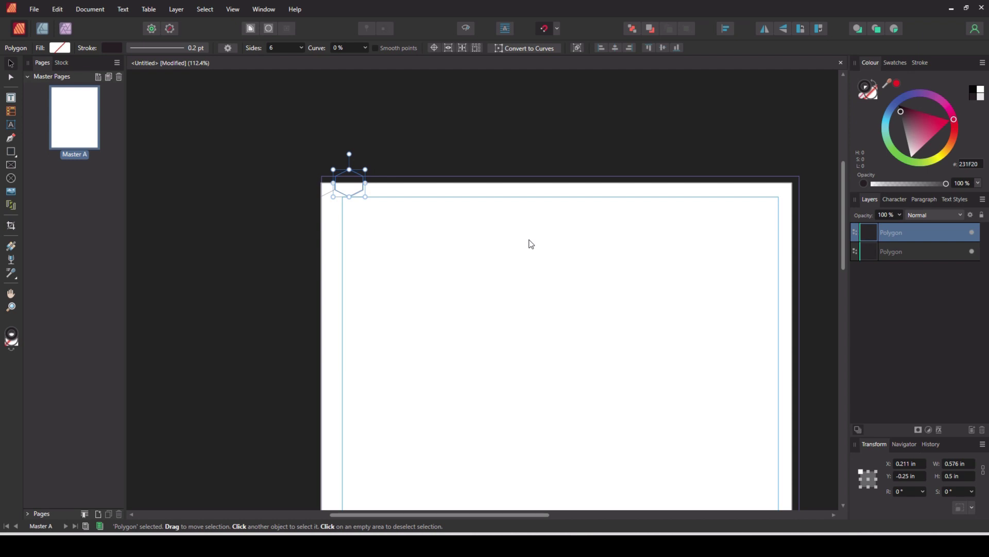
{"action": "key", "text": "ctrl+j"}
{"action": "key", "text": "ctrl+j"}
{"action": "key", "text": "ctrl+j"}
{"action": "key", "text": "ctrl+j"}
{"action": "key", "text": "ctrl+j"}
{"action": "key", "text": "ctrl+j"}
{"action": "key", "text": "ctrl+j"}
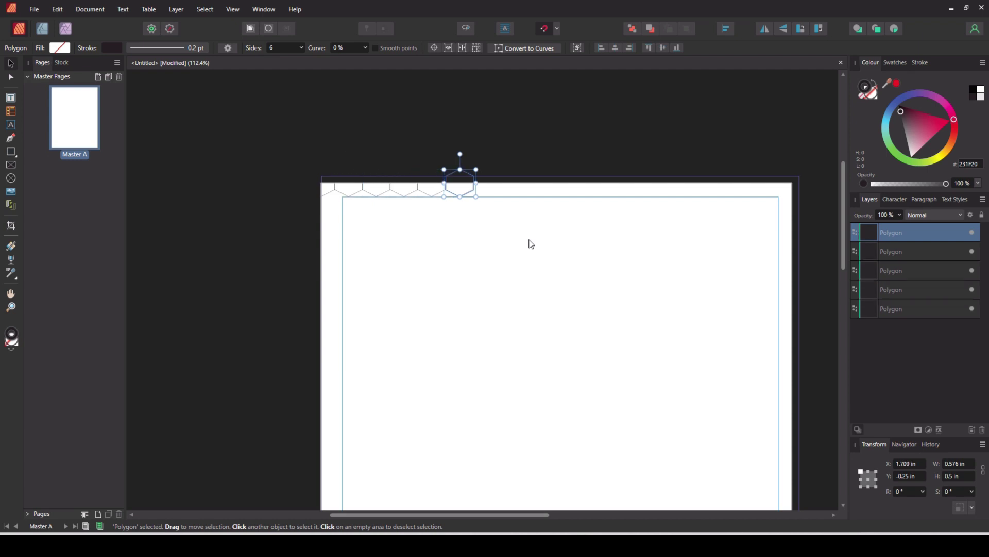
{"action": "key", "text": "ctrl+j"}
{"action": "key", "text": "ctrl+j"}
{"action": "key", "text": "ctrl+j"}
{"action": "key", "text": "ctrl+j"}
{"action": "key", "text": "ctrl+j"}
{"action": "key", "text": "ctrl+j"}
{"action": "key", "text": "ctrl+j"}
{"action": "key", "text": "ctrl+j"}
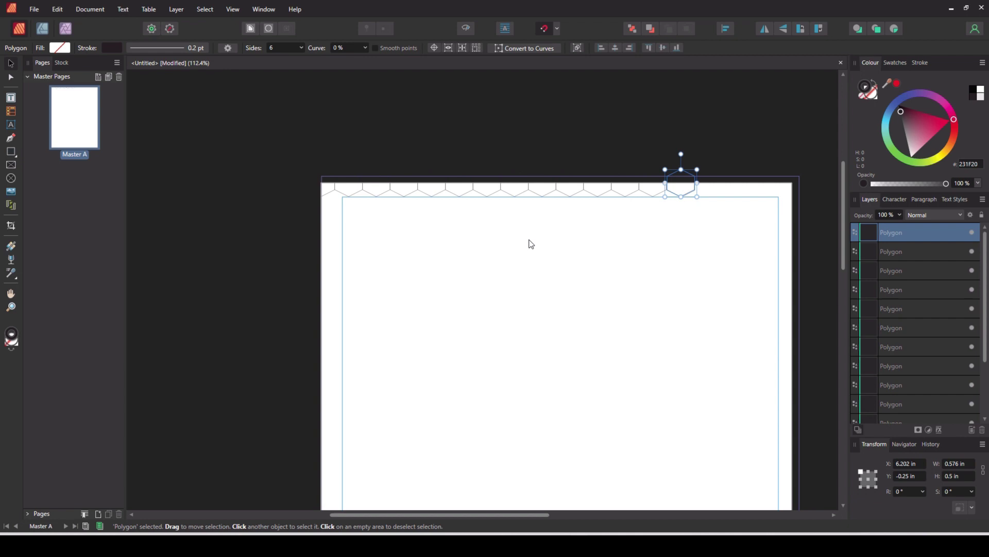
{"action": "key", "text": "ctrl+j"}
{"action": "key", "text": "ctrl+j"}
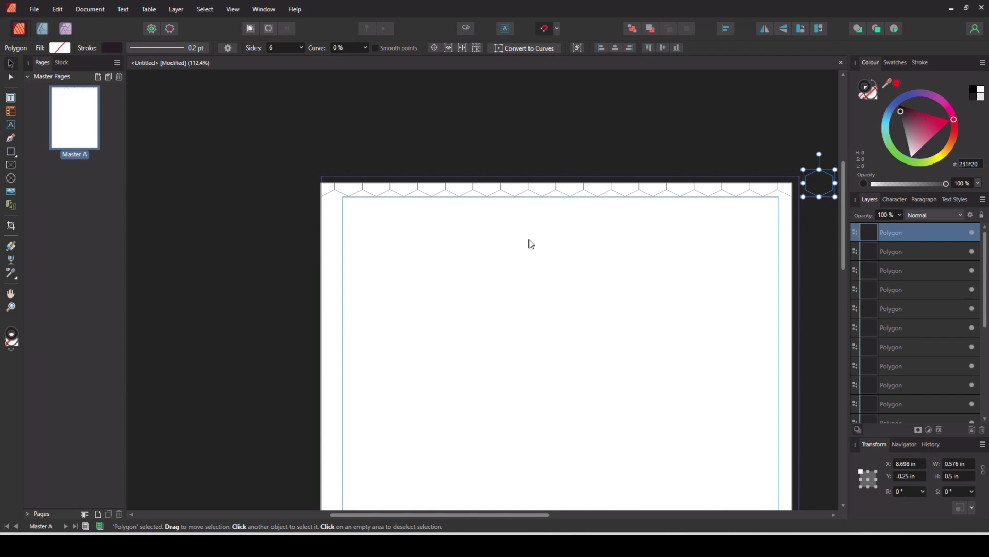
- Group the top row of hexagons and nest a copy below it, shifted half a hexagon left, at X -0.538 in, Y 0.126 in
{"action": "left_click_drag", "start_coordinate": [486, 515], "coordinate": [550, 515]}
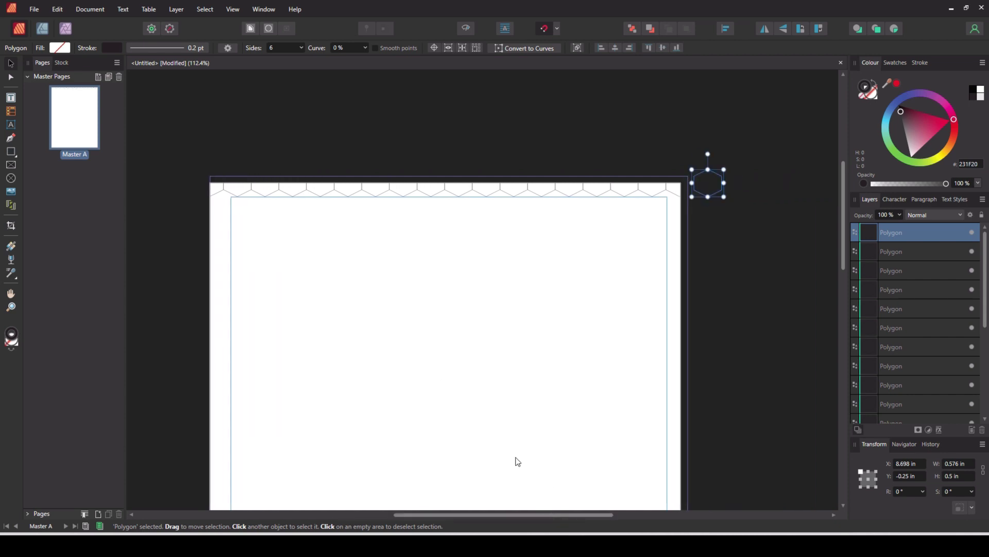
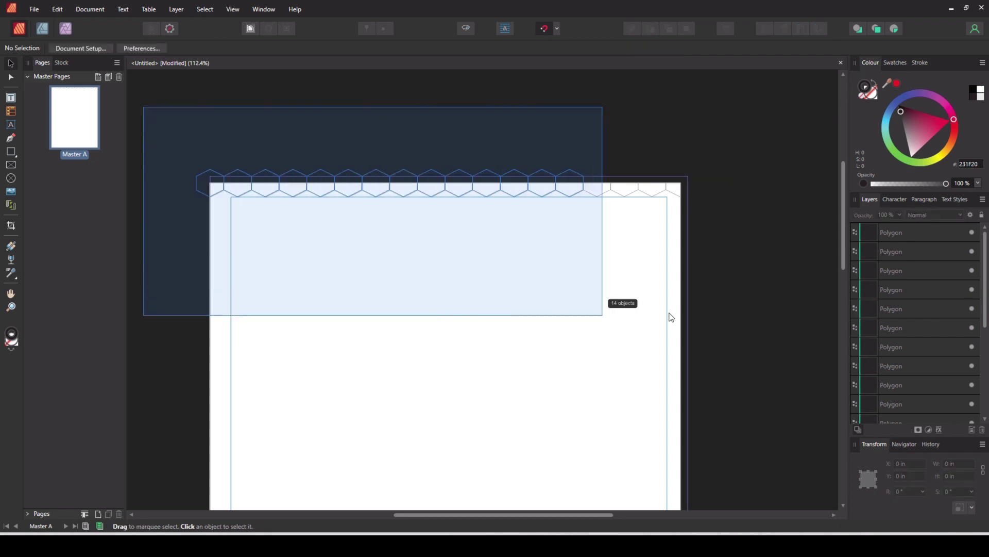
{"action": "key", "text": "ctrl+g"}
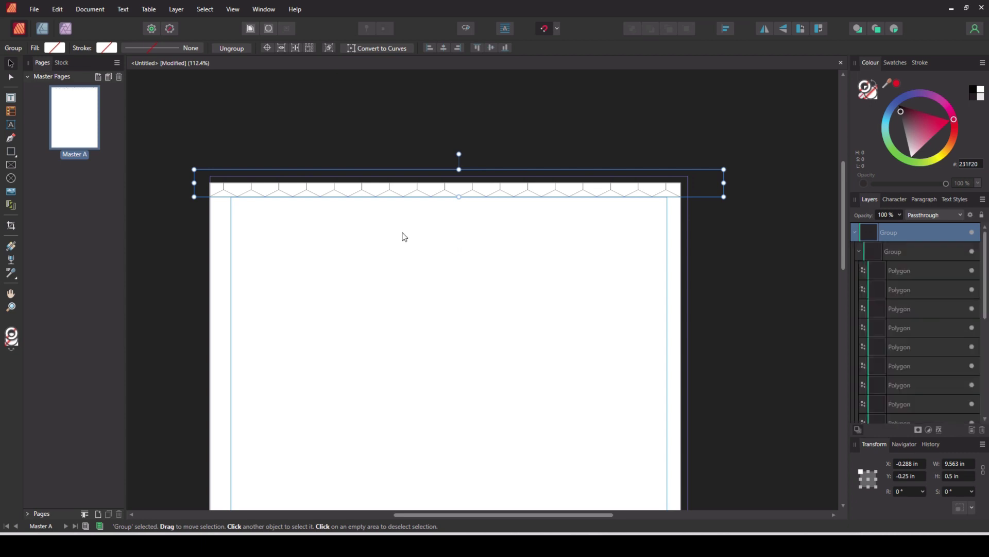
{"action": "left_click_drag", "start_coordinate": [405, 193], "coordinate": [392, 214]}
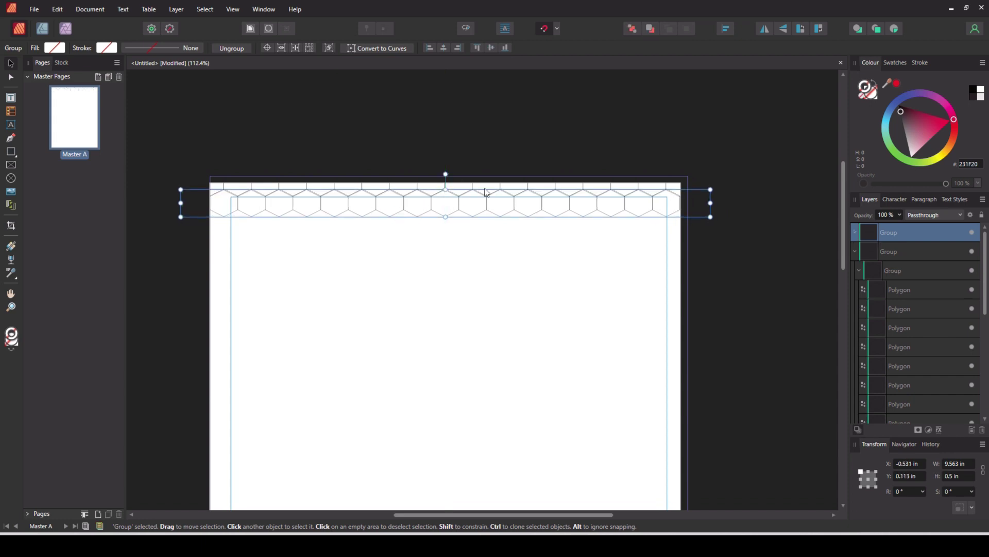
{"action": "scroll", "coordinate": [453, 177], "scroll_direction": "up", "scroll_amount": 3}
{"action": "scroll", "coordinate": [451, 220], "scroll_direction": "up", "scroll_amount": 3}
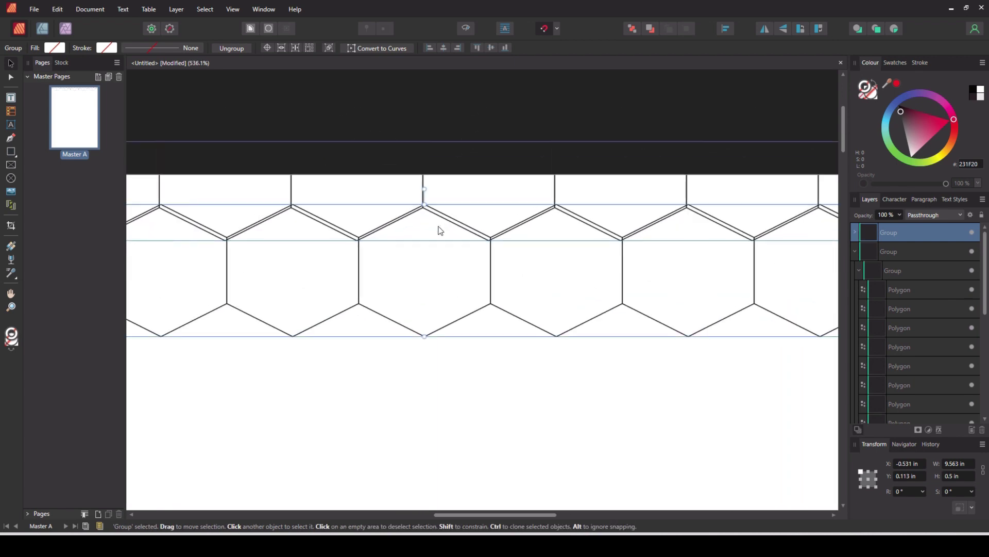
{"action": "left_click_drag", "start_coordinate": [440, 230], "coordinate": [438, 236]}
- Group the two hexagon rows and place a copy of the group interlocking directly below, at Y 0.501 in
{"action": "scroll", "coordinate": [525, 239], "scroll_direction": "down", "scroll_amount": 8}
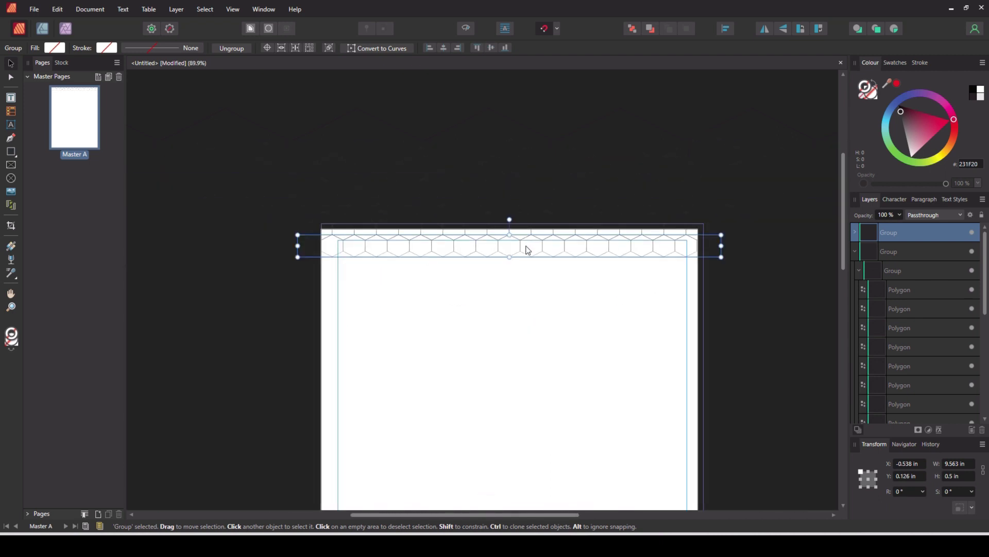
{"action": "left_click_drag", "start_coordinate": [215, 133], "coordinate": [781, 352]}
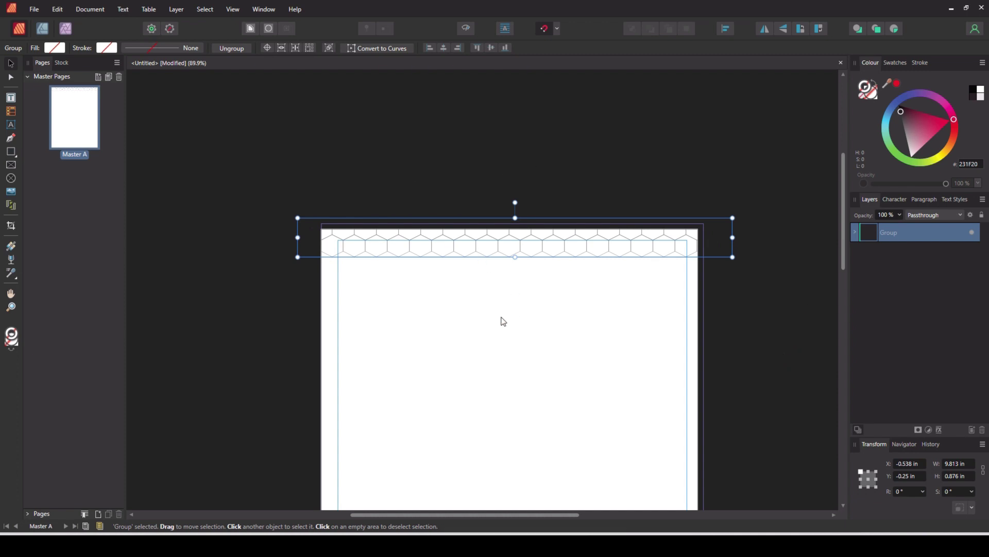
{"action": "left_click_drag", "start_coordinate": [483, 240], "coordinate": [483, 274]}
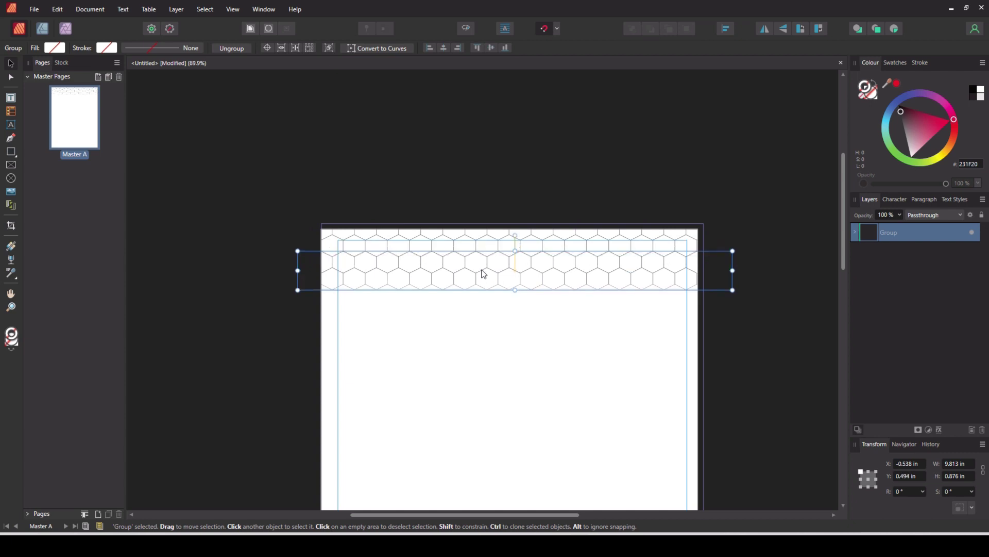
{"action": "key", "text": "ctrl+j"}
{"action": "scroll", "coordinate": [484, 273], "scroll_direction": "up", "scroll_amount": 5}
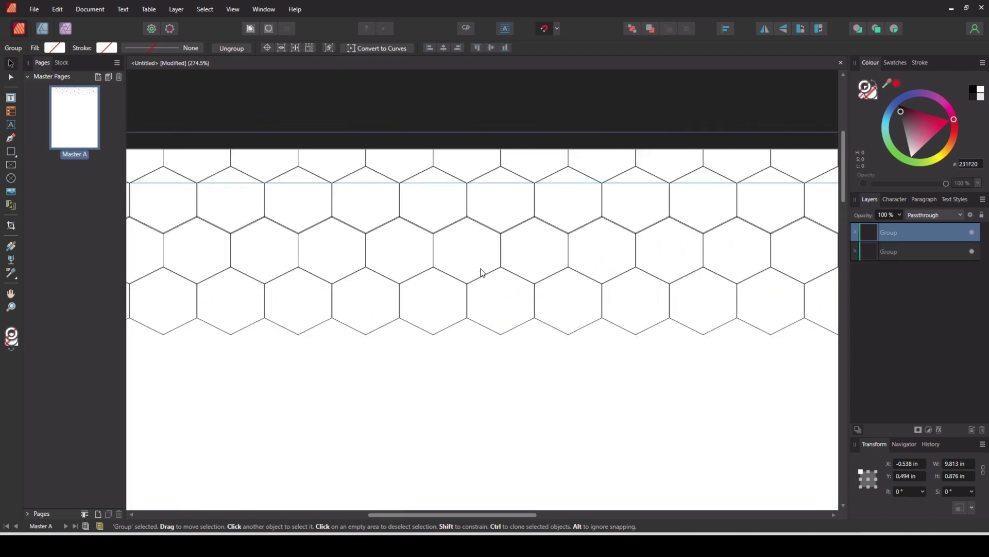
{"action": "scroll", "coordinate": [483, 274], "scroll_direction": "up", "scroll_amount": 3}
{"action": "left_click_drag", "start_coordinate": [464, 270], "coordinate": [466, 270]}
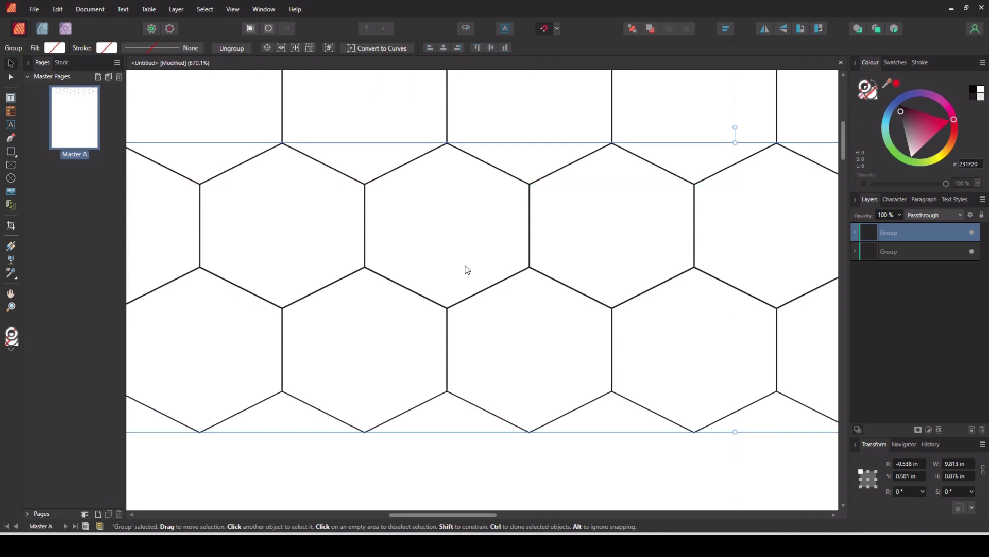
- Repeat the downward duplication of the two-row group until the hexagon grid covers the page past its bottom edge
{"action": "scroll", "coordinate": [467, 270], "scroll_direction": "down", "scroll_amount": 8}
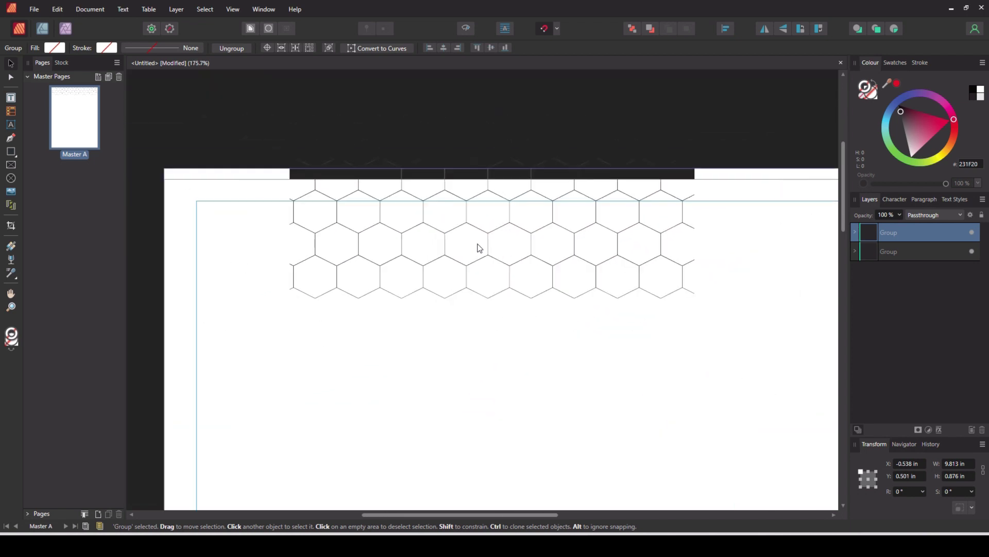
{"action": "scroll", "coordinate": [479, 246], "scroll_direction": "down", "scroll_amount": 1}
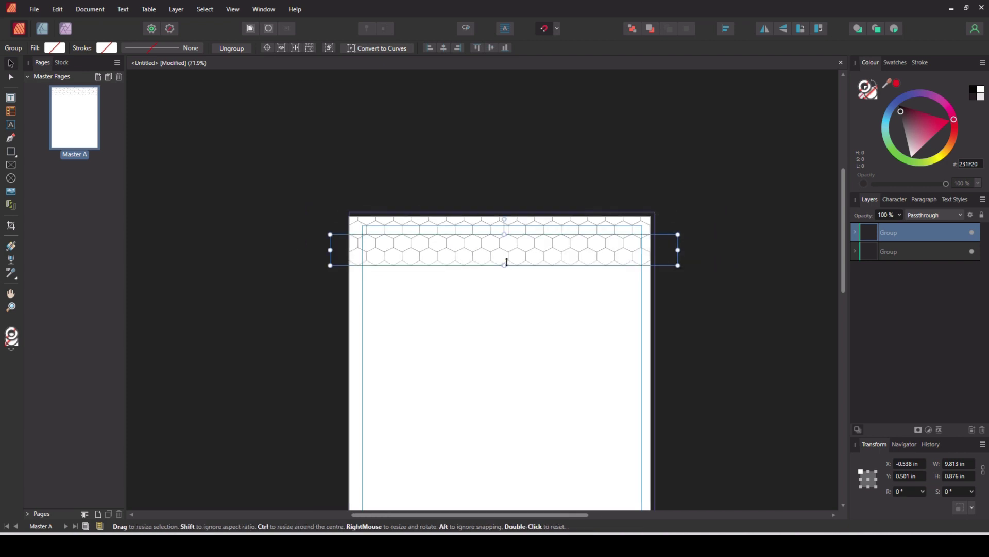
{"action": "scroll", "coordinate": [608, 348], "scroll_direction": "down", "scroll_amount": 1}
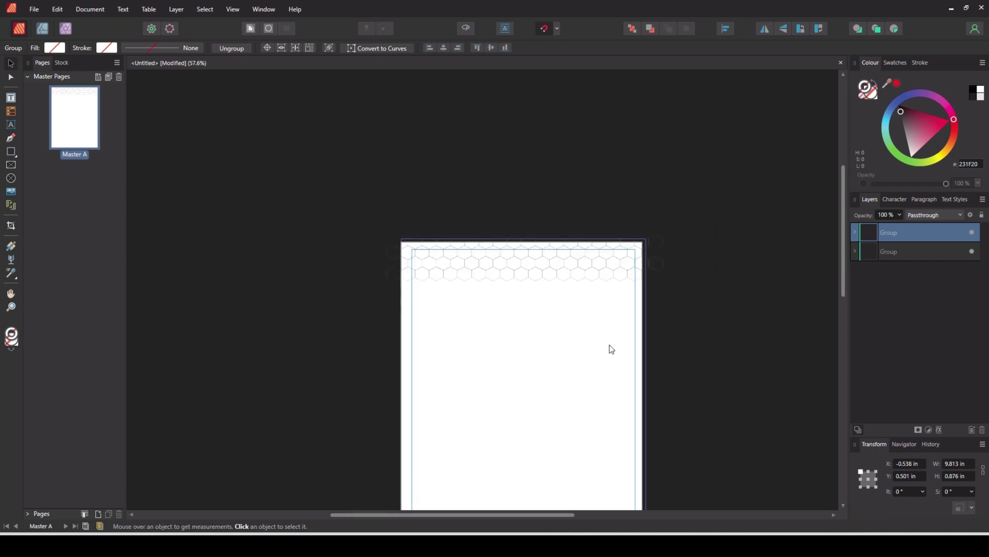
{"action": "scroll", "coordinate": [714, 336], "scroll_direction": "down", "scroll_amount": 3}
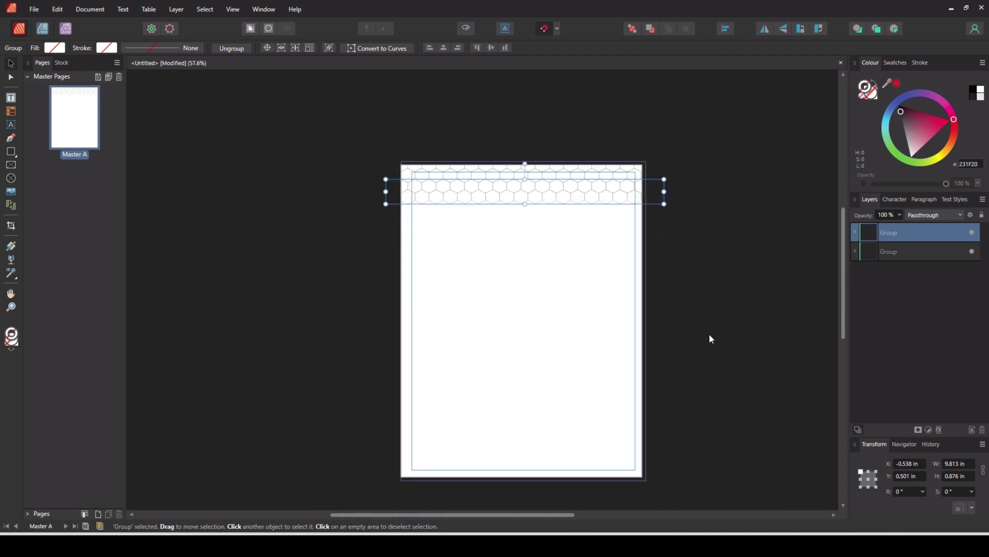
{"action": "key", "text": "ctrl+j"}
{"action": "key", "text": "ctrl+j"}
{"action": "key", "text": "ctrl+j"}
{"action": "key", "text": "ctrl+j"}
{"action": "key", "text": "ctrl+j"}
{"action": "key", "text": "ctrl+j"}
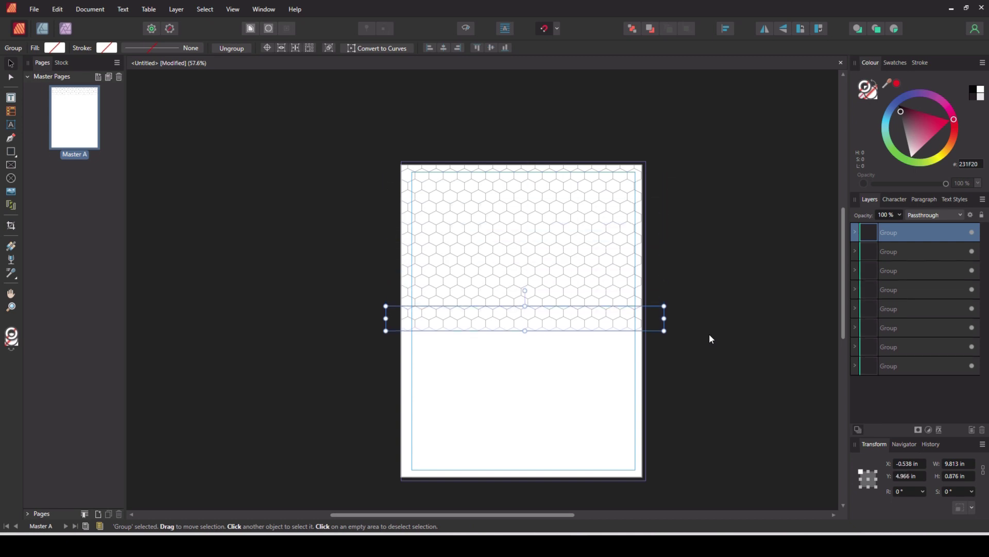
{"action": "key", "text": "ctrl+j"}
{"action": "key", "text": "ctrl+j"}
{"action": "key", "text": "ctrl+j"}
{"action": "key", "text": "ctrl+j"}
{"action": "key", "text": "ctrl+j"}
{"action": "key", "text": "ctrl+j"}
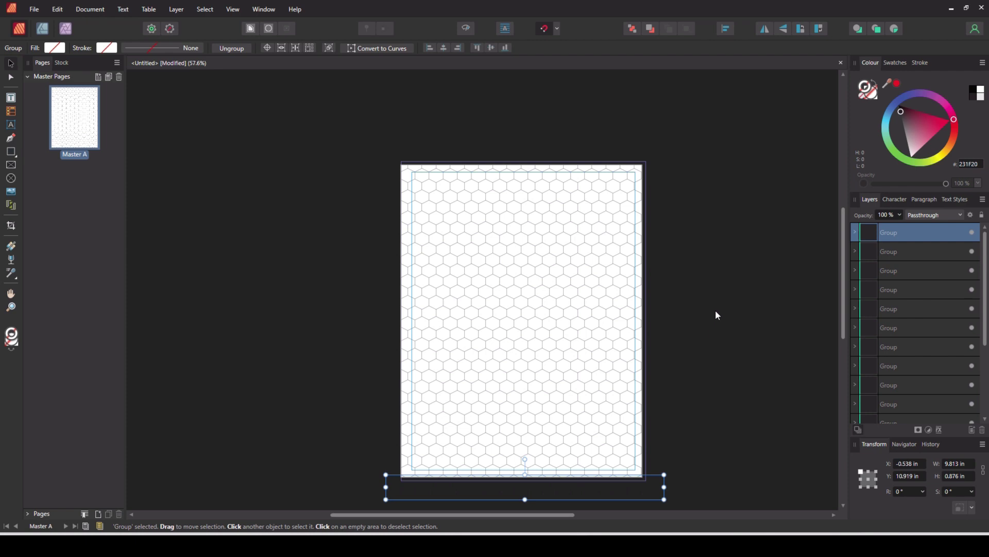
{"action": "scroll", "coordinate": [688, 295], "scroll_direction": "up", "scroll_amount": 5}
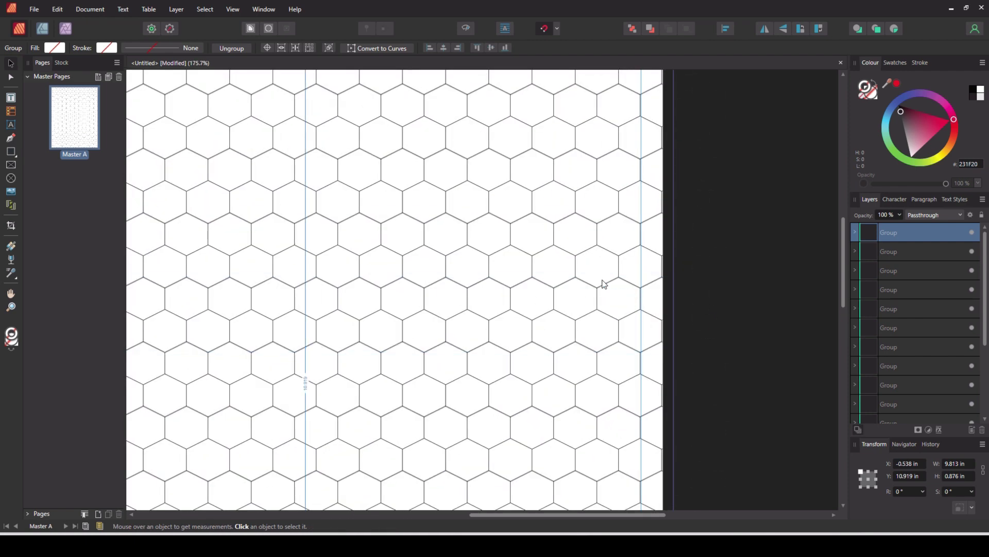
{"action": "scroll", "coordinate": [688, 274], "scroll_direction": "down", "scroll_amount": 5}
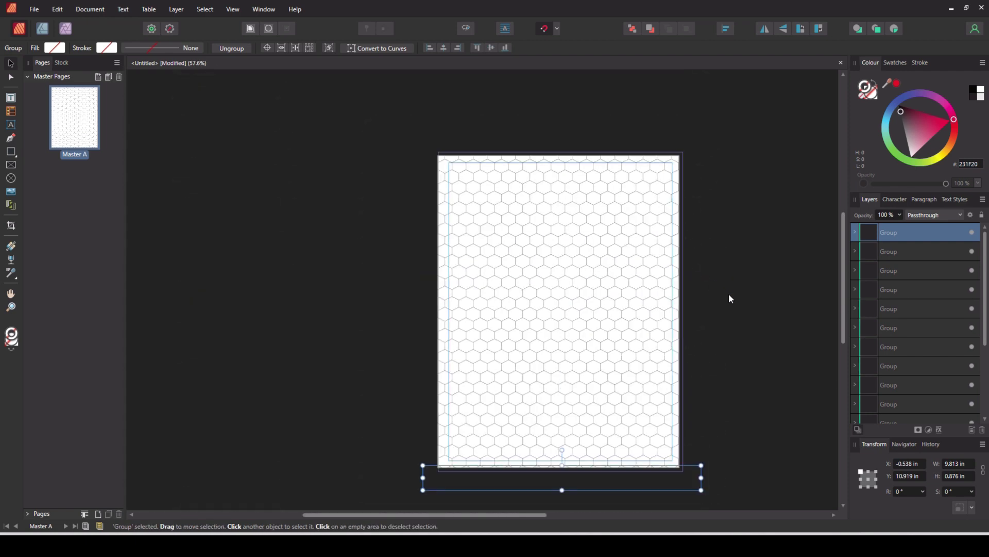
- Add 100 pages after page 1 of the document, based on Master A
{"action": "left_click", "coordinate": [26, 76]}
{"action": "left_click", "coordinate": [28, 88]}
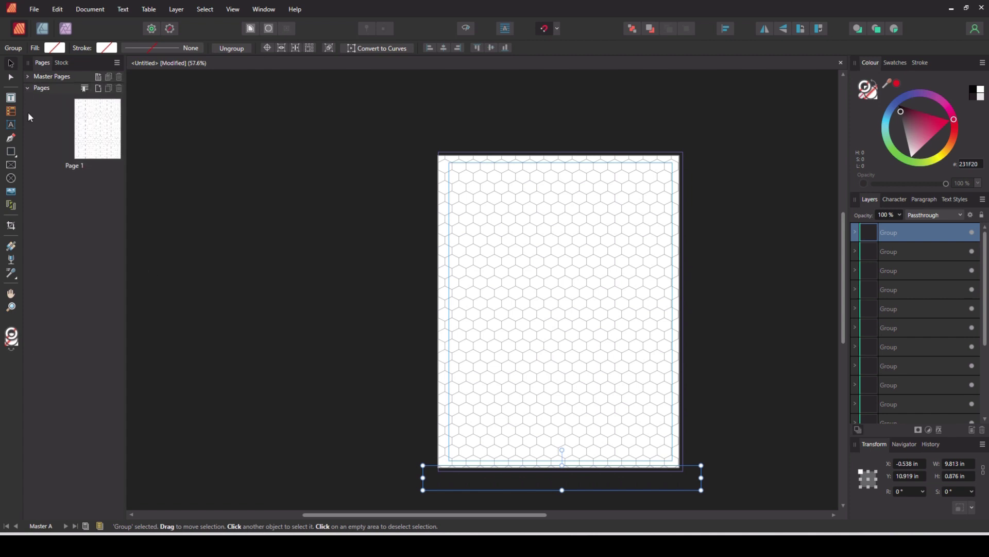
{"action": "right_click", "coordinate": [97, 146]}
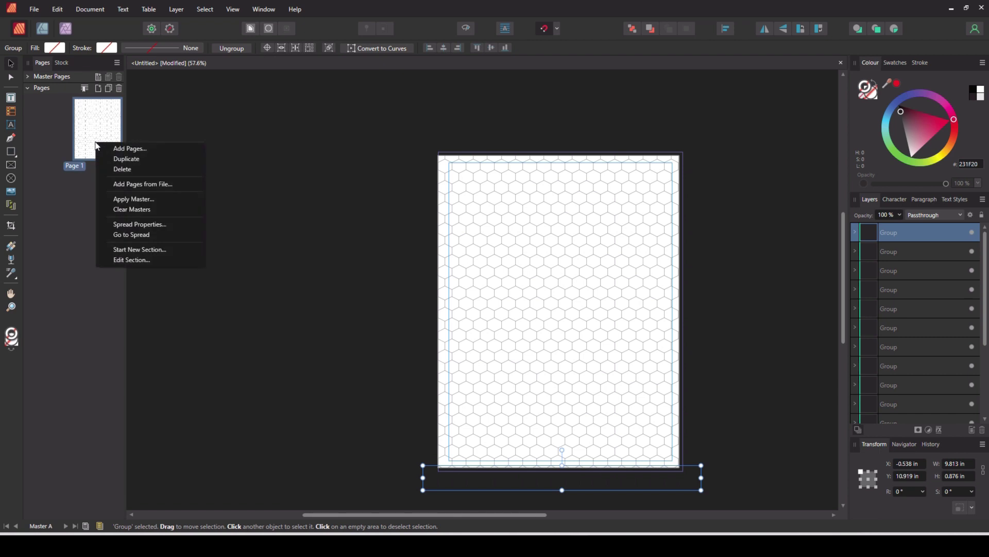
{"action": "left_click", "coordinate": [123, 148]}
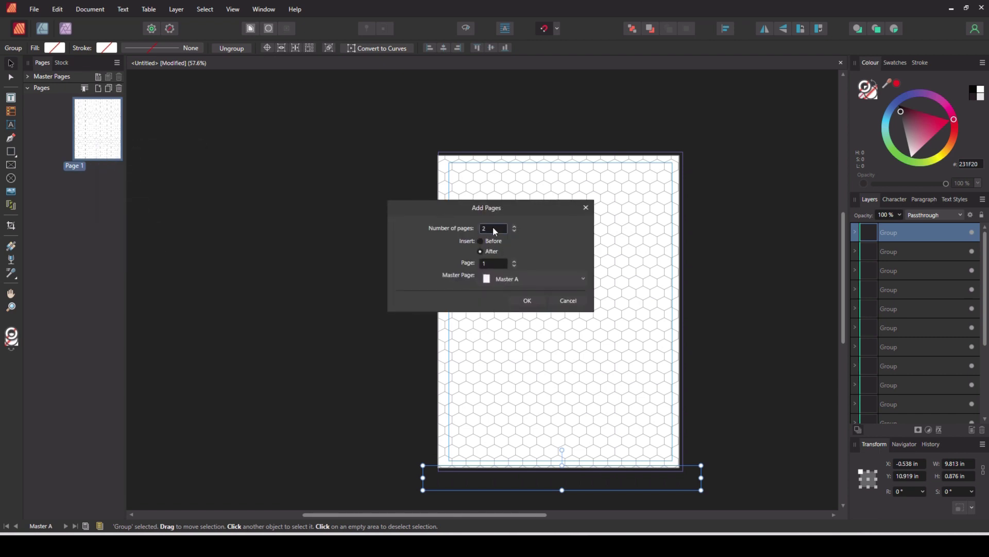
{"action": "left_click", "coordinate": [493, 227]}
{"action": "type", "text": "100"}
{"action": "left_click", "coordinate": [537, 305]}
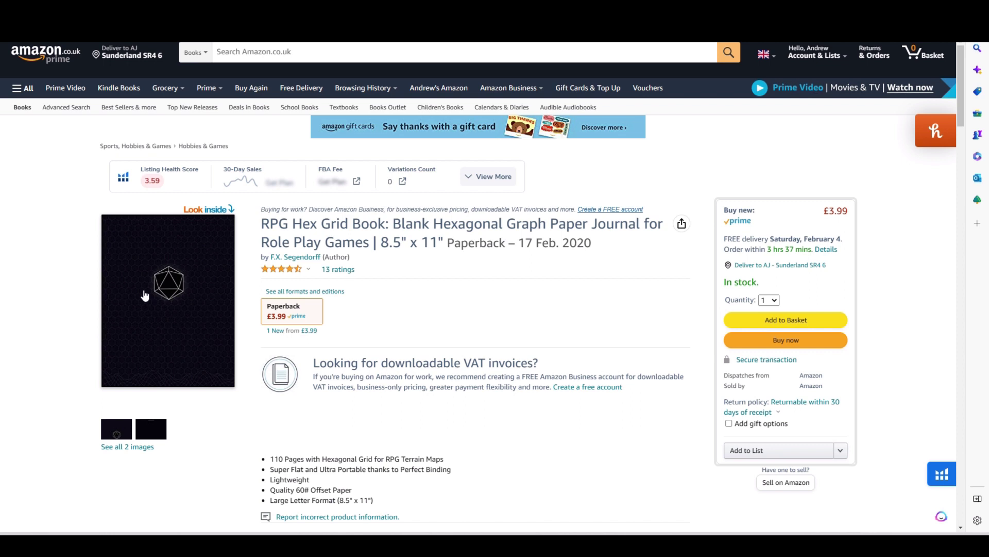
- Open the Amazon preview of the paperback RPG Hex Grid Book and look through its cover and hexagon-grid interior pages
{"action": "left_click", "coordinate": [170, 281]}
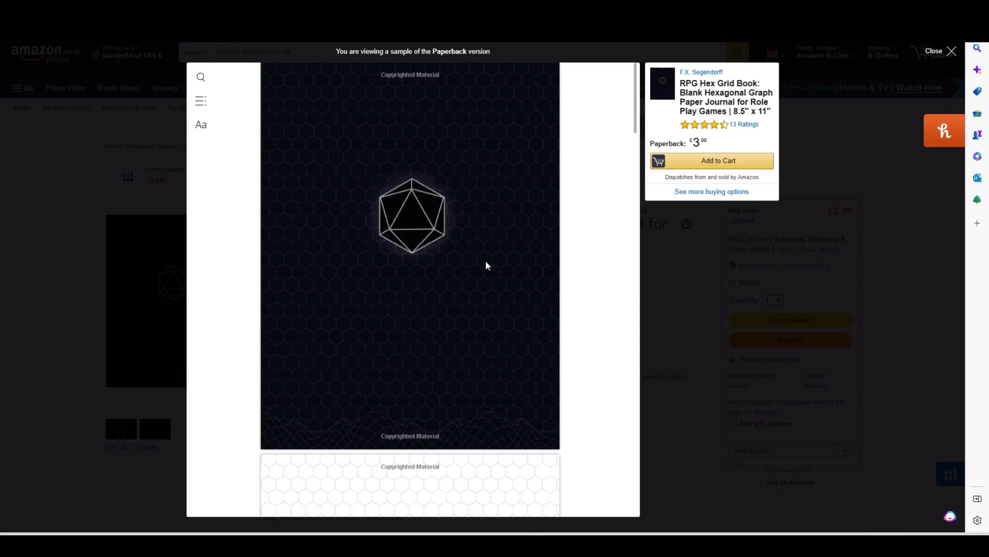
{"action": "scroll", "coordinate": [506, 287], "scroll_direction": "down", "scroll_amount": 5}
{"action": "scroll", "coordinate": [506, 287], "scroll_direction": "down", "scroll_amount": 1}
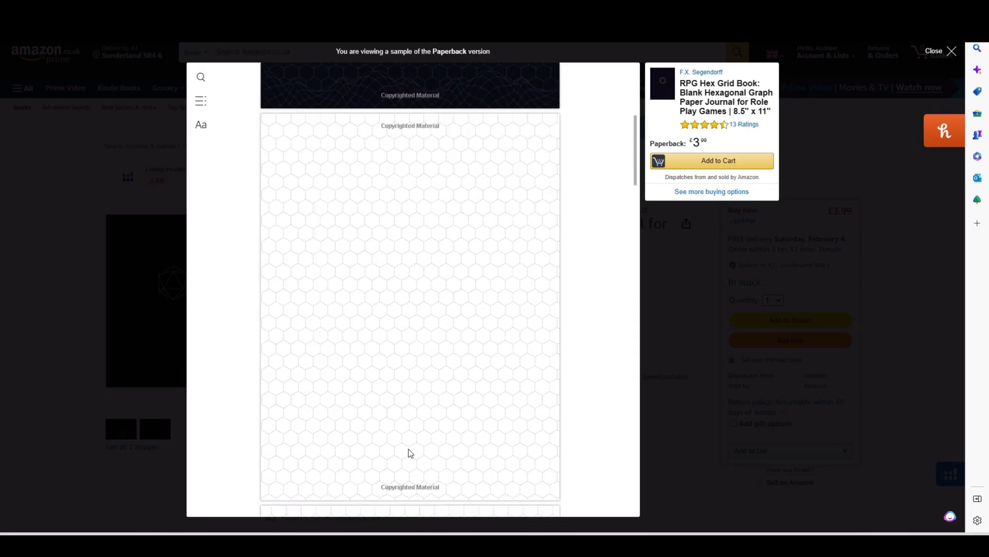
{"action": "scroll", "coordinate": [459, 412], "scroll_direction": "down", "scroll_amount": 5}
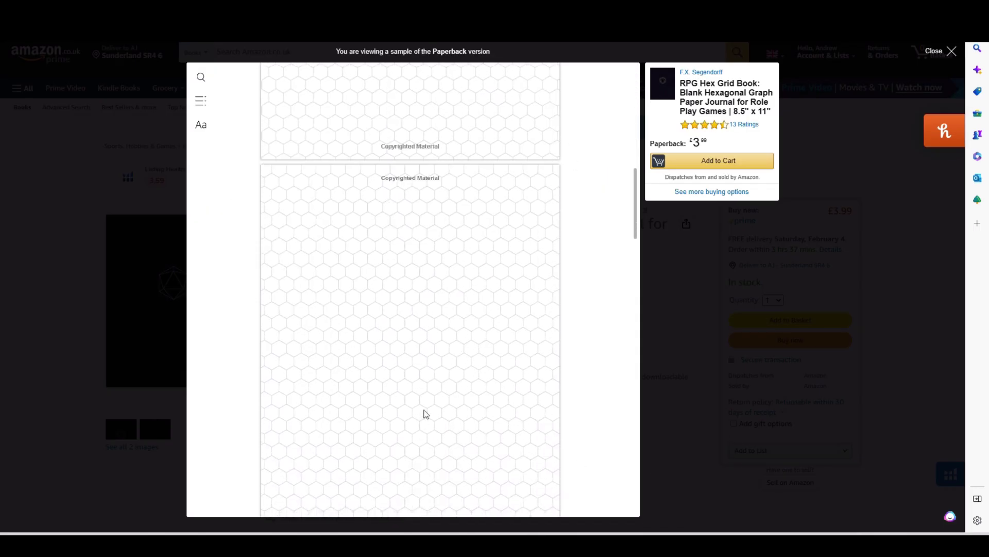
{"action": "scroll", "coordinate": [412, 418], "scroll_direction": "down", "scroll_amount": 2}
{"action": "scroll", "coordinate": [407, 438], "scroll_direction": "down", "scroll_amount": 1}
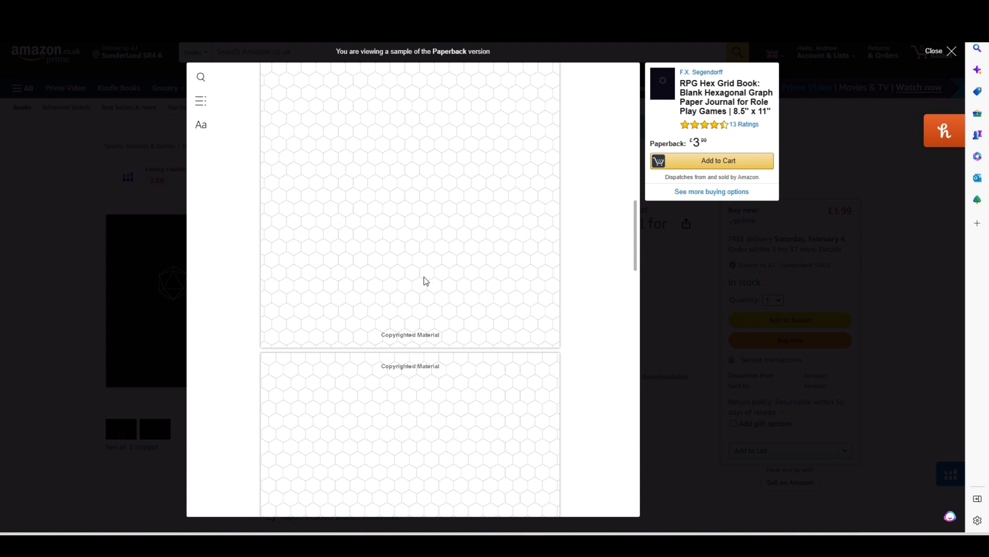
- Examine how the hexagon grid runs to the page edges across the interior pages of the RPG Hex Grid Book preview
{"action": "scroll", "coordinate": [426, 281], "scroll_direction": "up", "scroll_amount": 3}
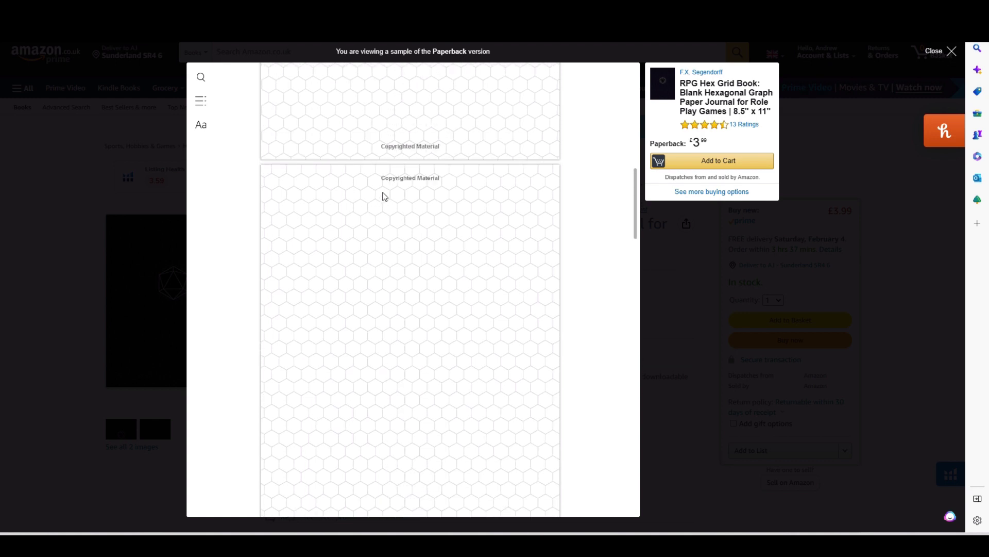
{"action": "scroll", "coordinate": [412, 170], "scroll_direction": "up", "scroll_amount": 5}
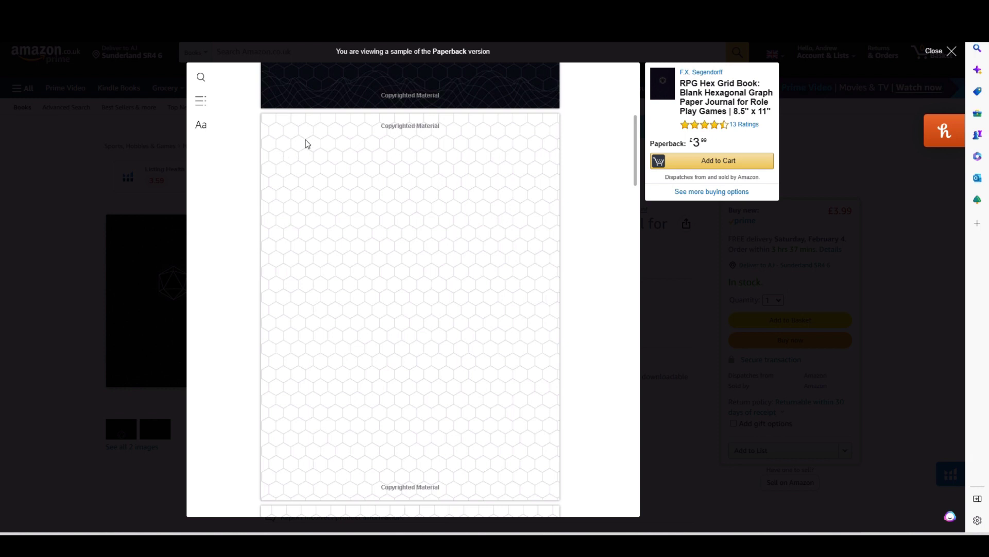
{"action": "scroll", "coordinate": [503, 297], "scroll_direction": "down", "scroll_amount": 5}
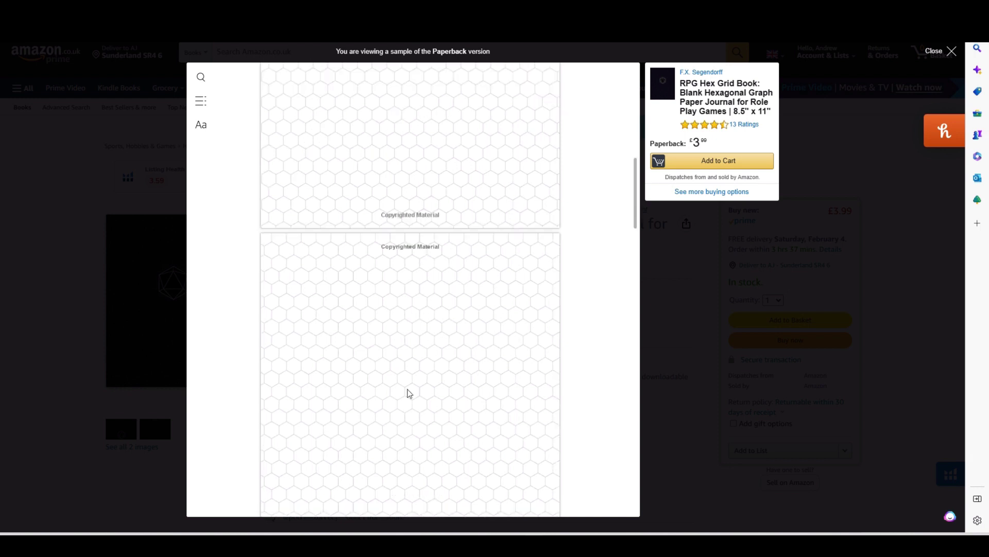
{"action": "scroll", "coordinate": [407, 393], "scroll_direction": "down", "scroll_amount": 5}
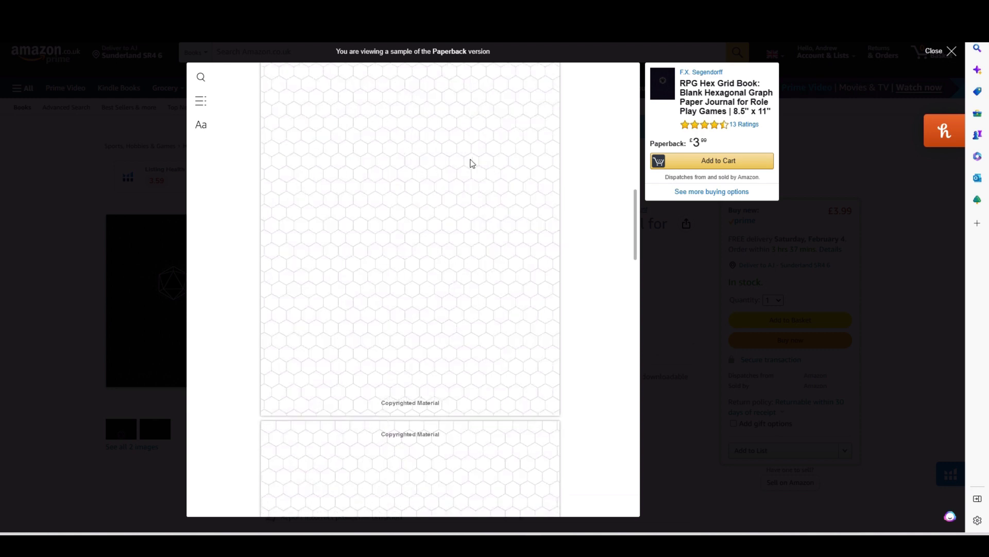
{"action": "scroll", "coordinate": [464, 263], "scroll_direction": "up", "scroll_amount": 10}
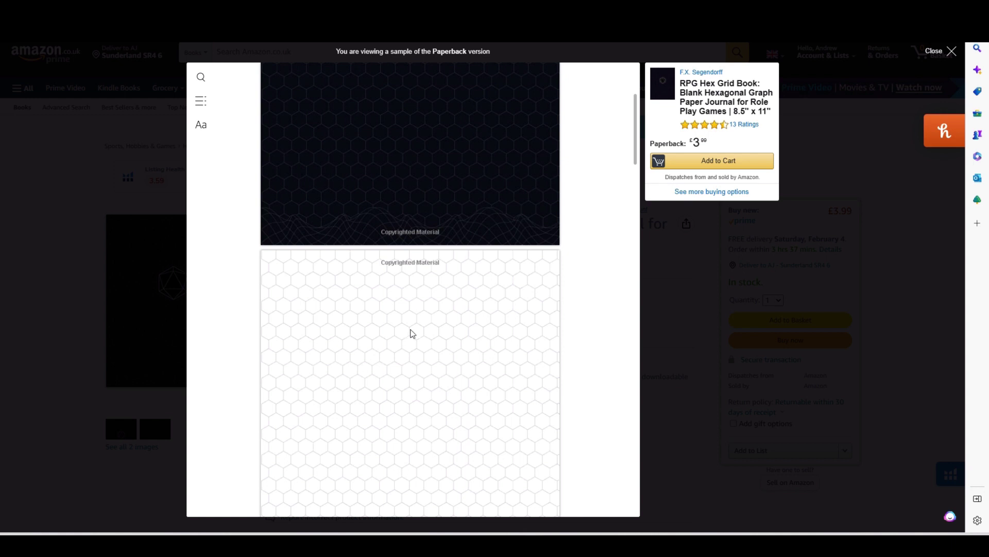
{"action": "scroll", "coordinate": [402, 314], "scroll_direction": "down", "scroll_amount": 8}
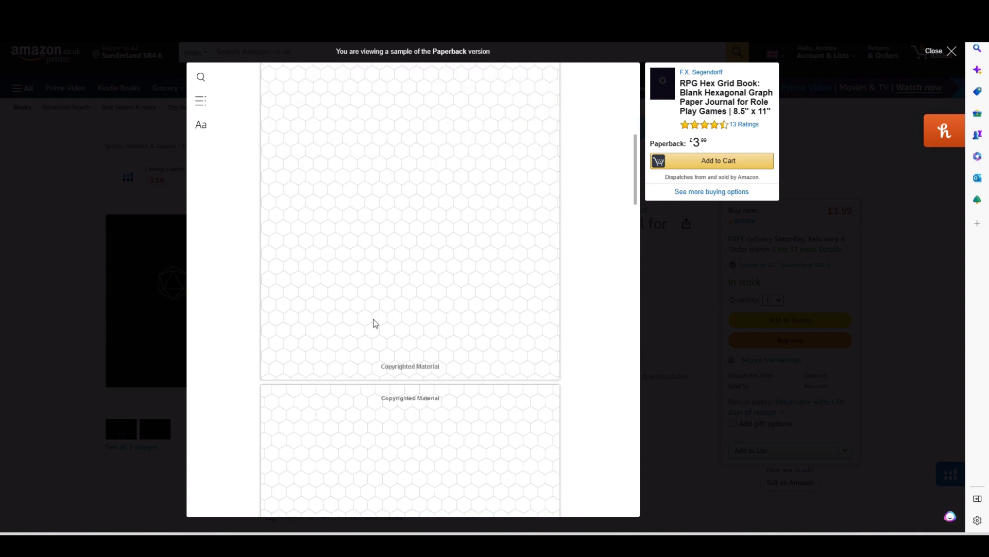
{"action": "scroll", "coordinate": [428, 309], "scroll_direction": "down", "scroll_amount": 4}
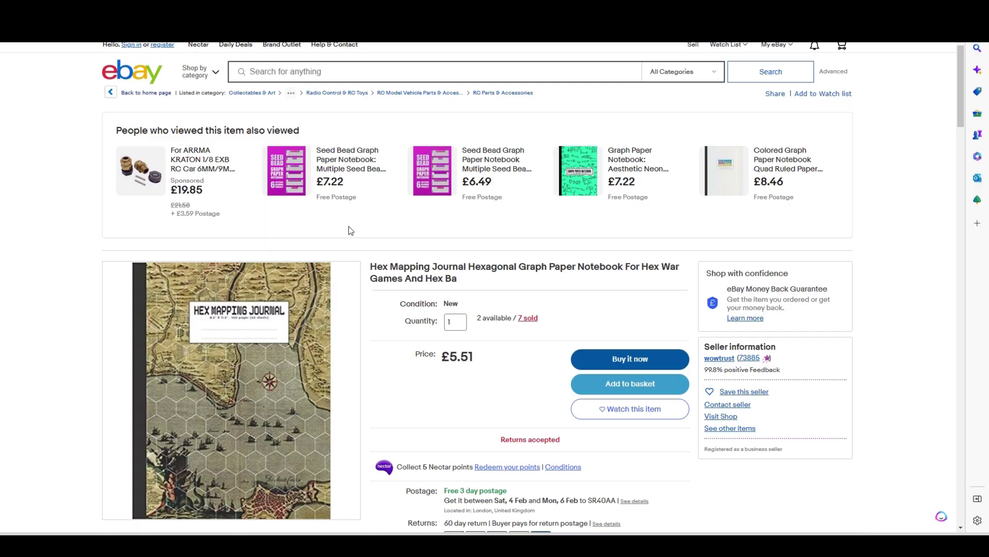
- View the Hex Mapping Journal listing on eBay and examine the interior grid pages in Amazon's preview of the TS Publishing Hexagonal Graph Paper Notebook
{"action": "scroll", "coordinate": [337, 247], "scroll_direction": "down", "scroll_amount": 1}
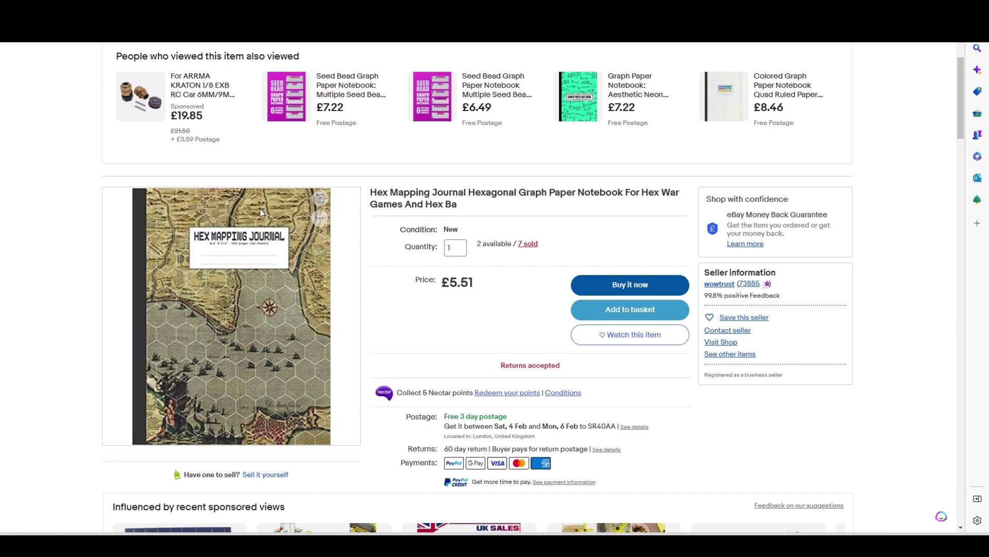
{"action": "key", "text": "ctrl+Tab"}
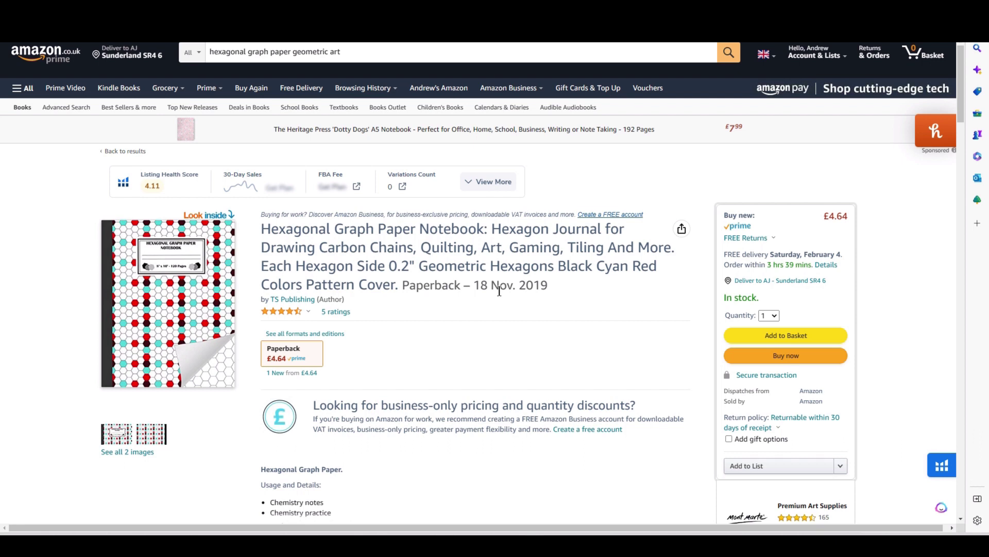
{"action": "left_click", "coordinate": [233, 345]}
{"action": "scroll", "coordinate": [513, 302], "scroll_direction": "down", "scroll_amount": 10}
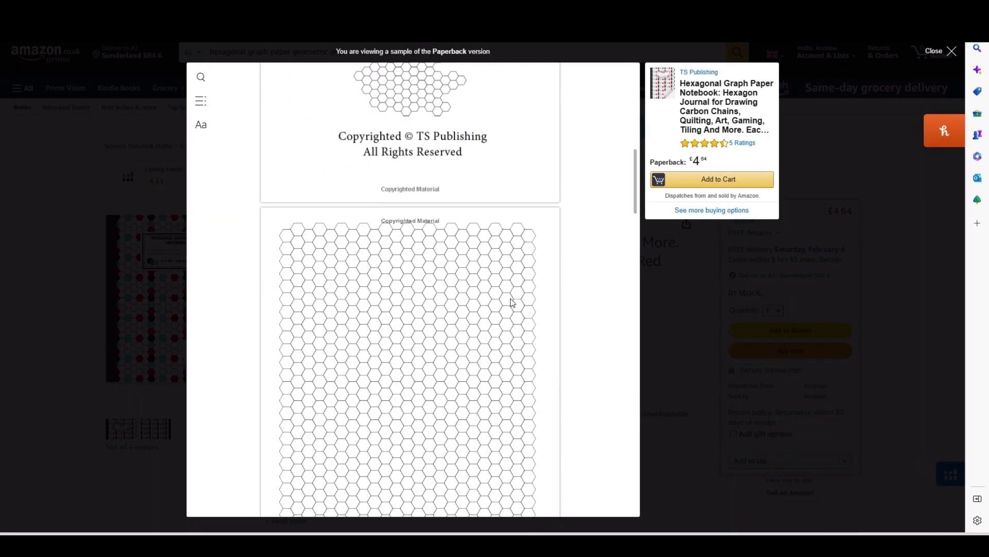
{"action": "scroll", "coordinate": [479, 310], "scroll_direction": "down", "scroll_amount": 5}
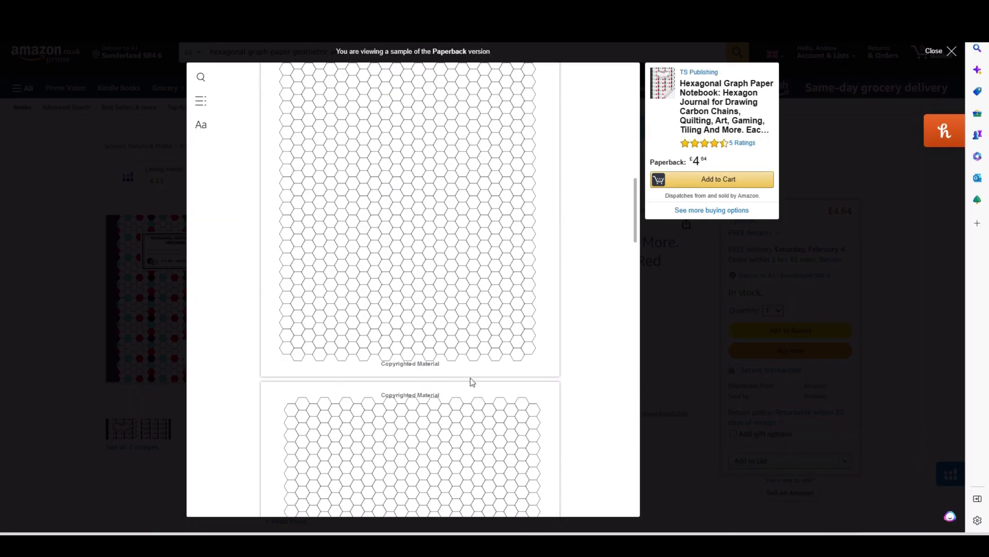
{"action": "scroll", "coordinate": [548, 168], "scroll_direction": "up", "scroll_amount": 3}
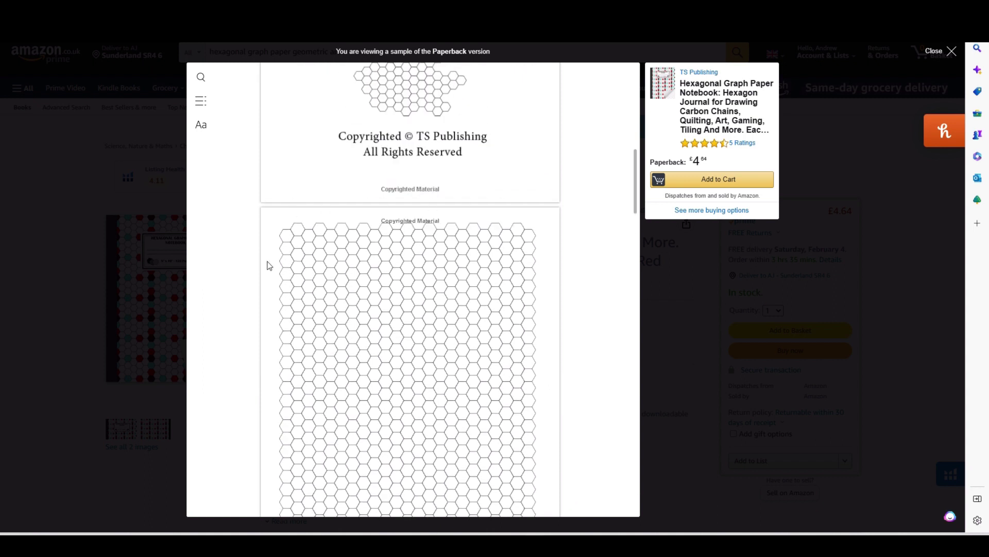
{"action": "scroll", "coordinate": [261, 309], "scroll_direction": "down", "scroll_amount": 4}
{"action": "scroll", "coordinate": [267, 376], "scroll_direction": "up", "scroll_amount": 3}
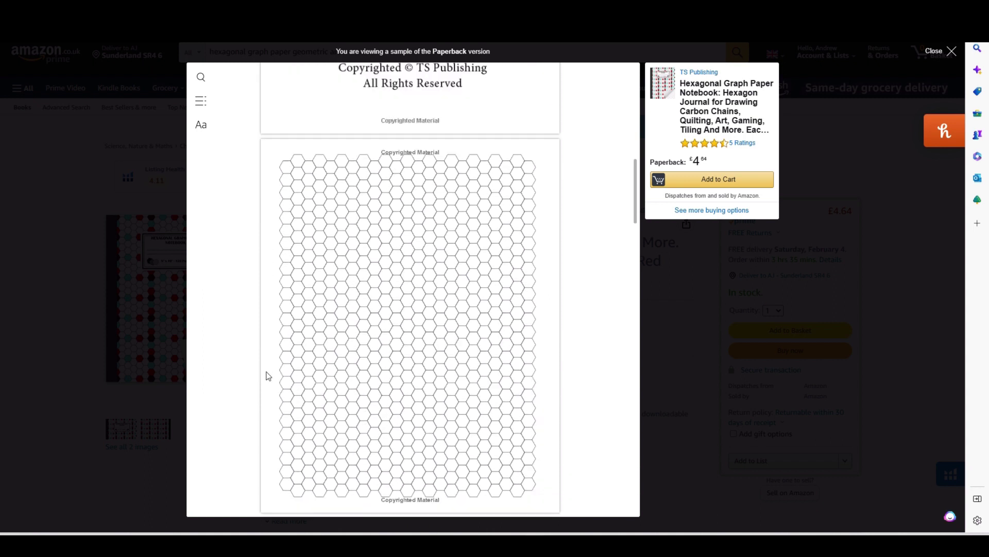